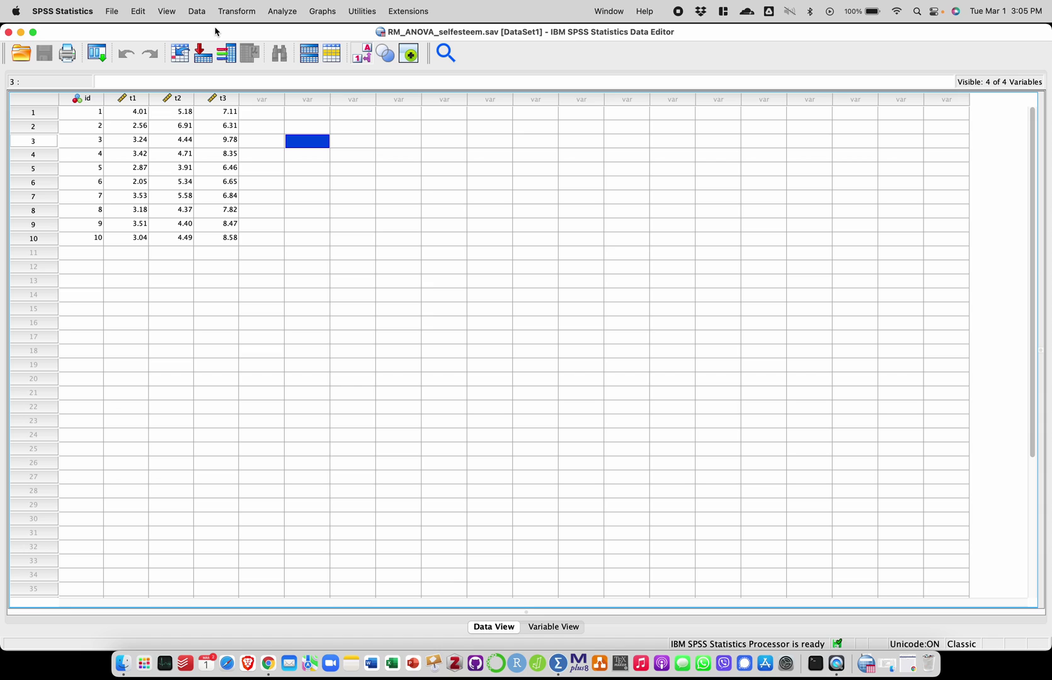
- Select the t1, t2 and t3 columns in the data view
left_click(134, 100)
left_click(172, 102)
left_click(218, 103)
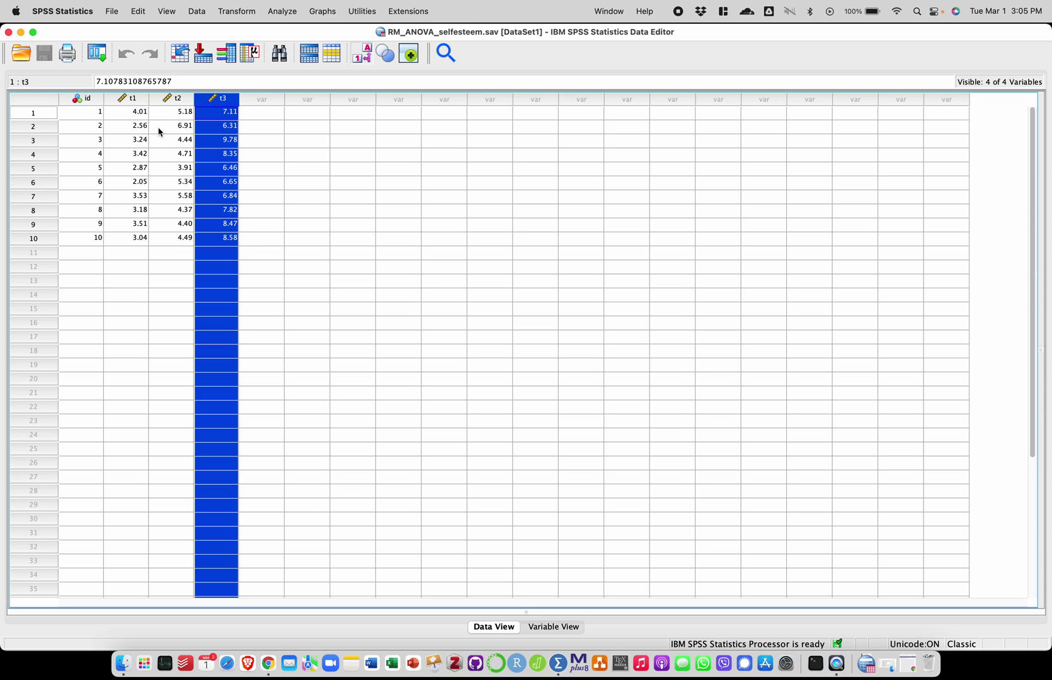
left_click(141, 102)
left_click(177, 100)
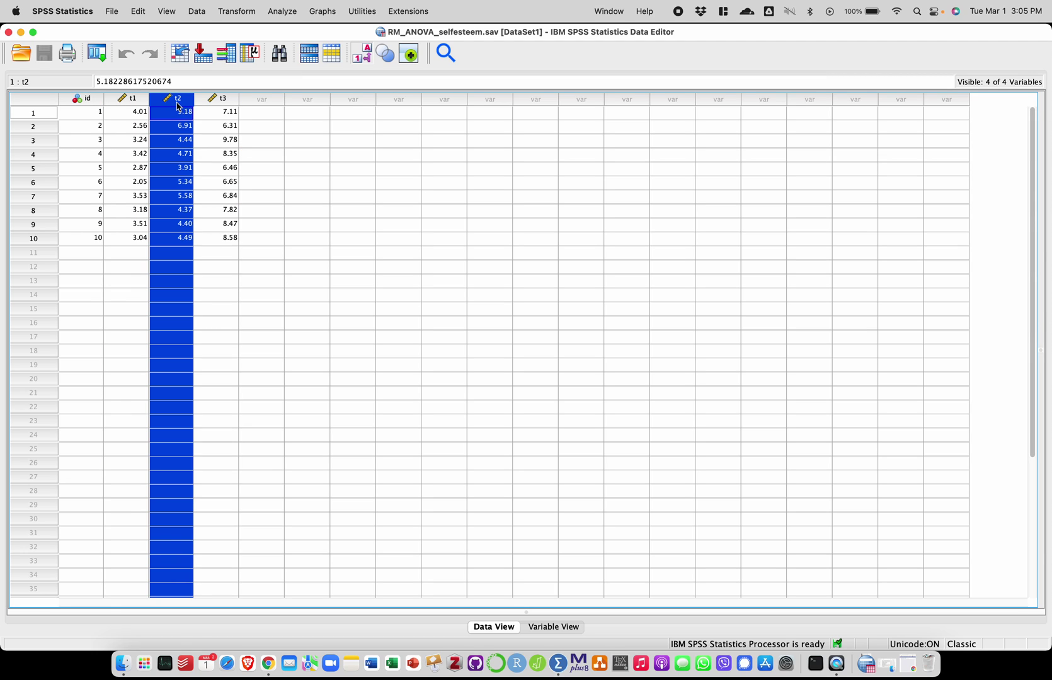
left_click(214, 101)
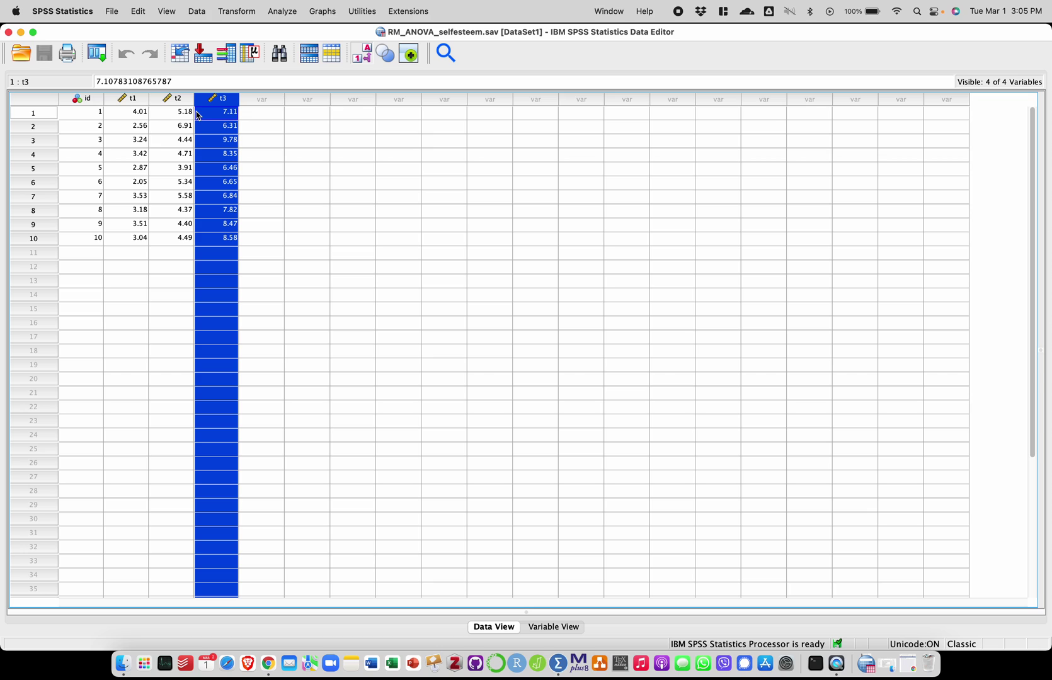
- In Repeated Measures, rename factor1 to 'Time', give it 3 levels, and add it
left_click(282, 11)
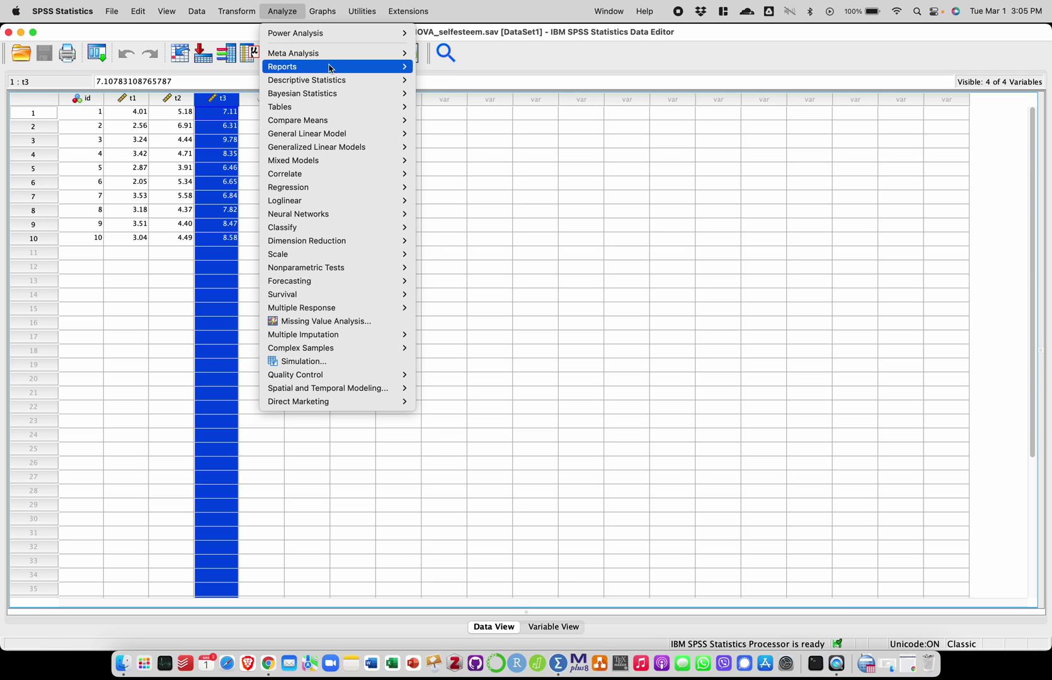
mouse_move(359, 137)
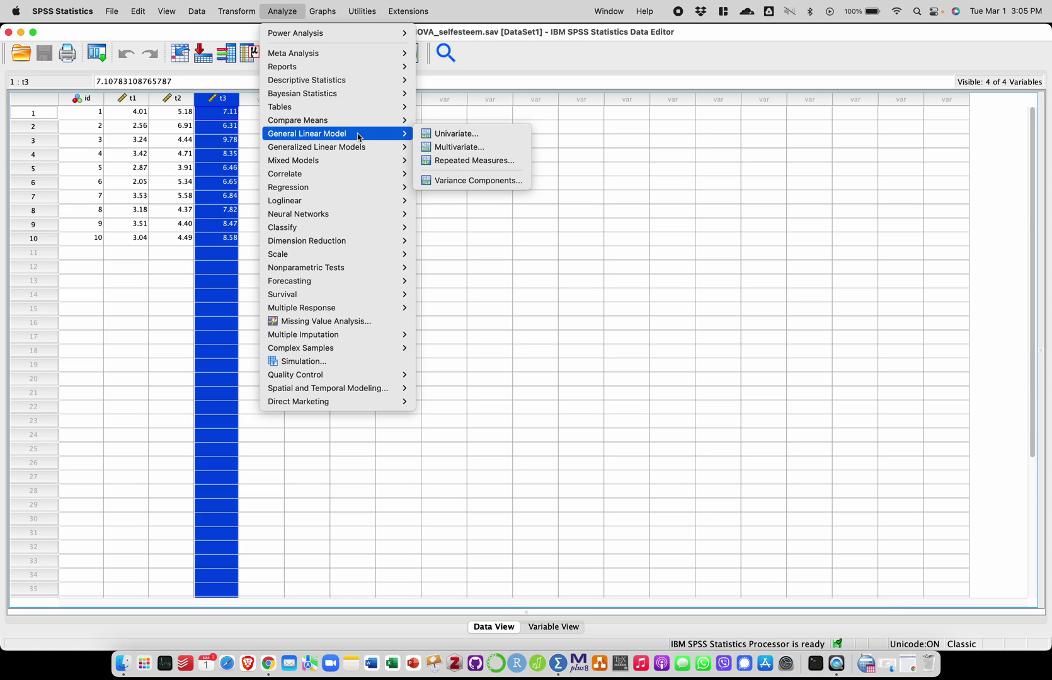
left_click(522, 164)
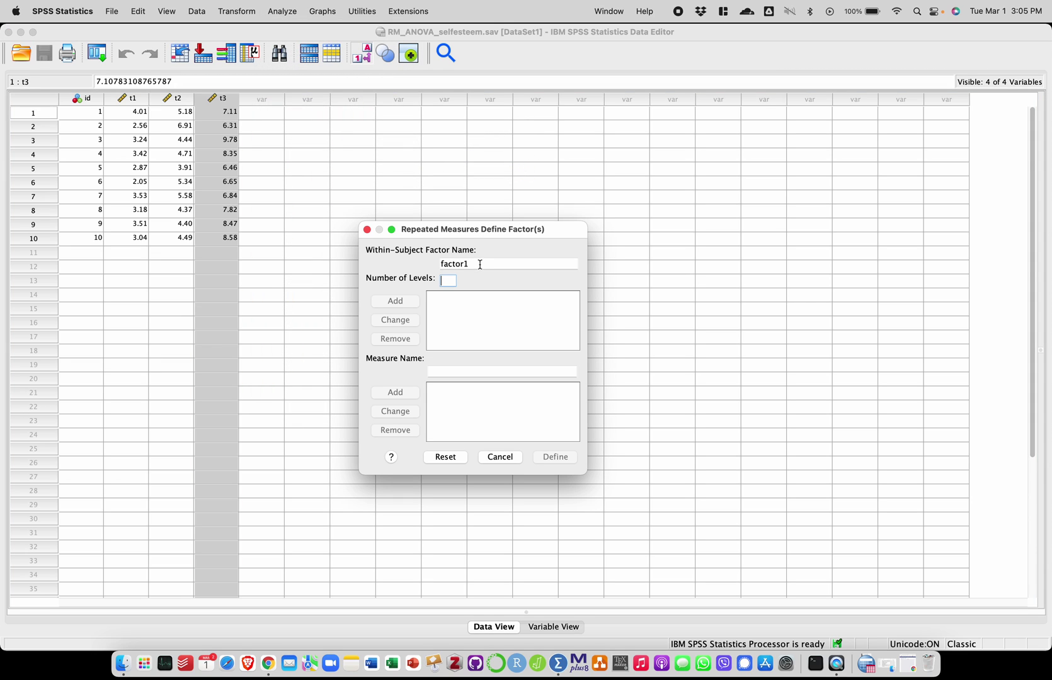
double_click(480, 265)
type("Time")
left_click(448, 280)
type("3")
left_click(412, 306)
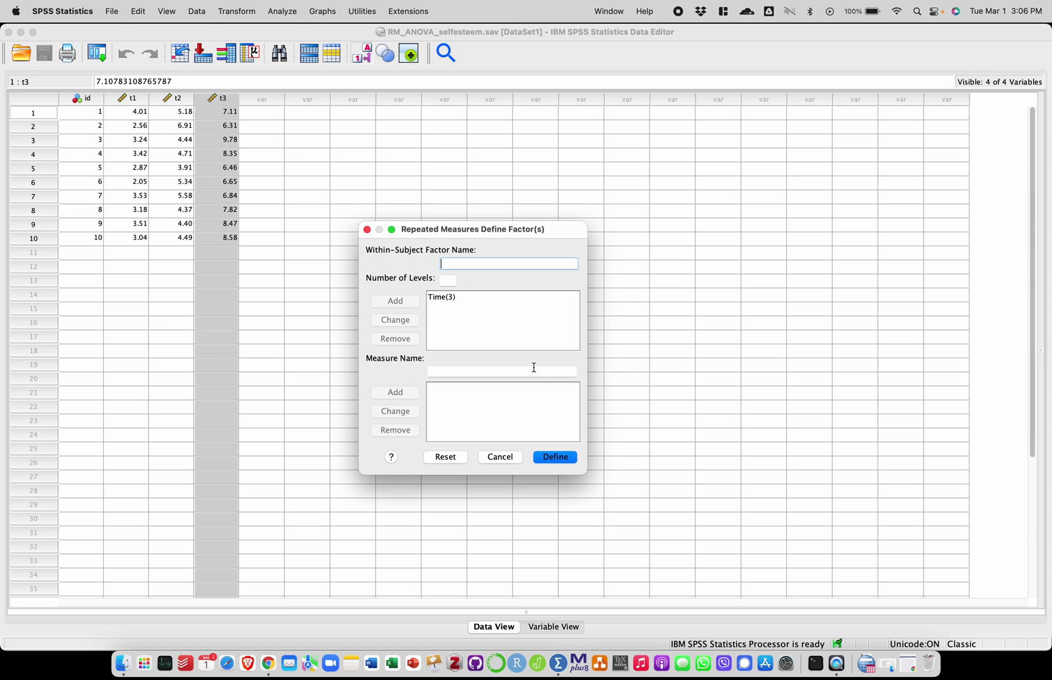
left_click(569, 457)
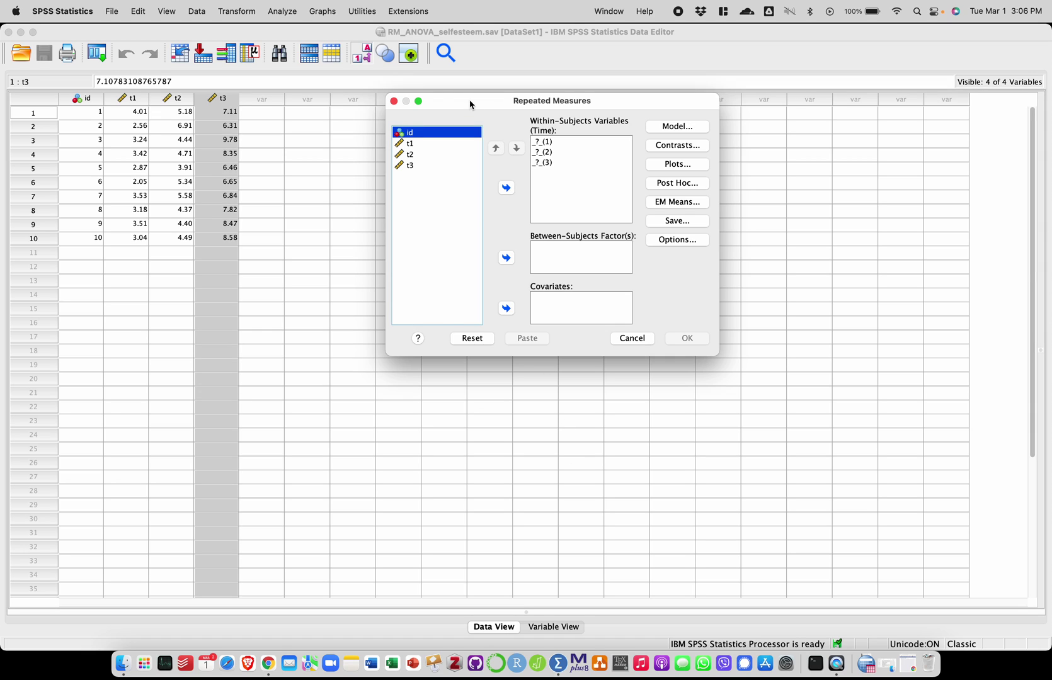
- Place t1, t2 and t3 into the first, second and third Time level slots
left_click_drag(469, 104, 419, 118)
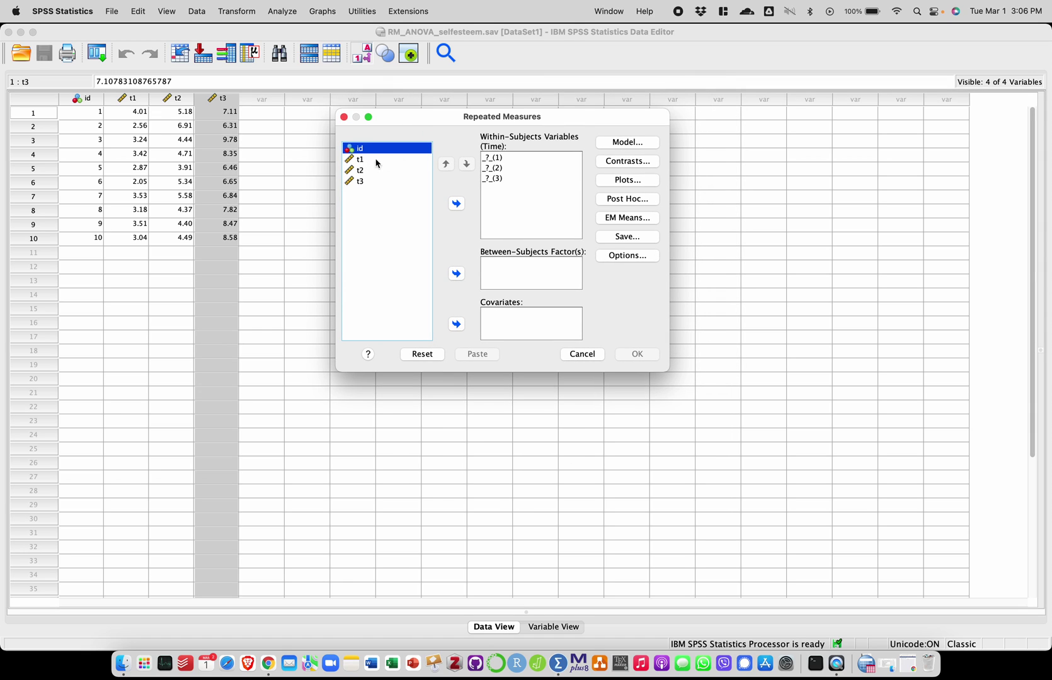
left_click(497, 158)
left_click(494, 168)
left_click(497, 179)
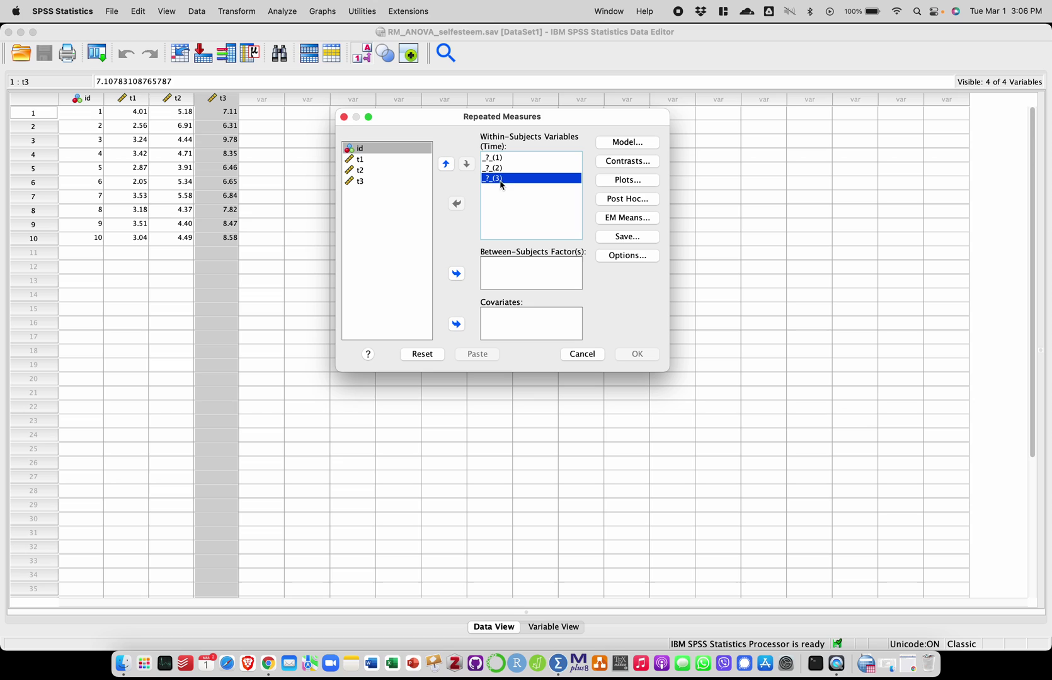
left_click(509, 161)
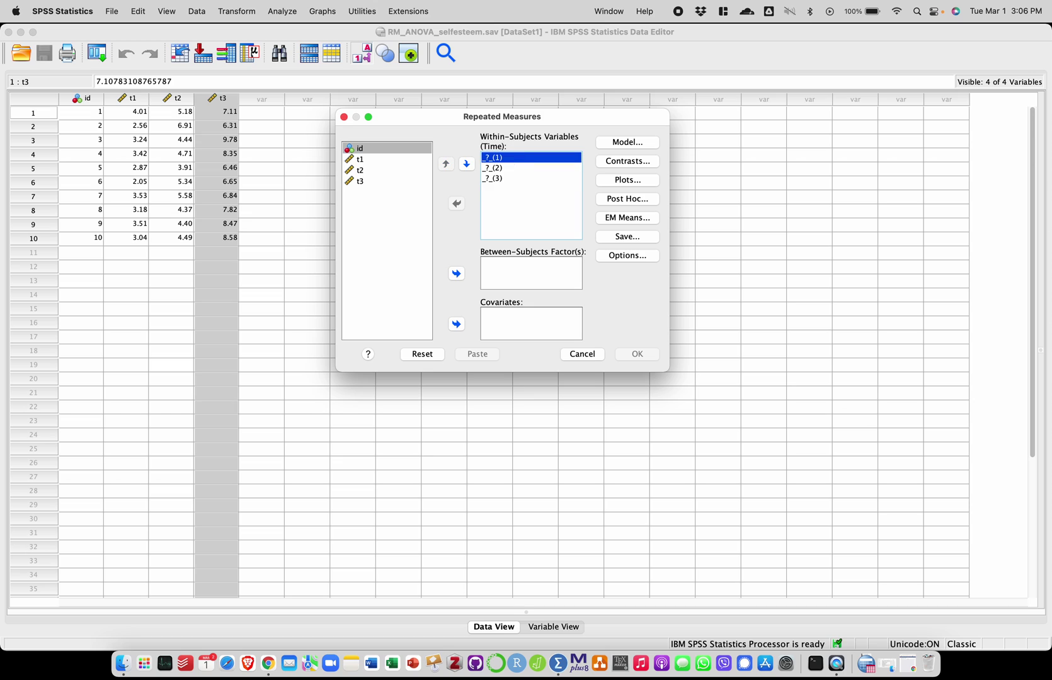
left_click(358, 162)
left_click_drag(358, 161, 495, 161)
left_click_drag(360, 160, 510, 168)
left_click_drag(375, 159, 498, 181)
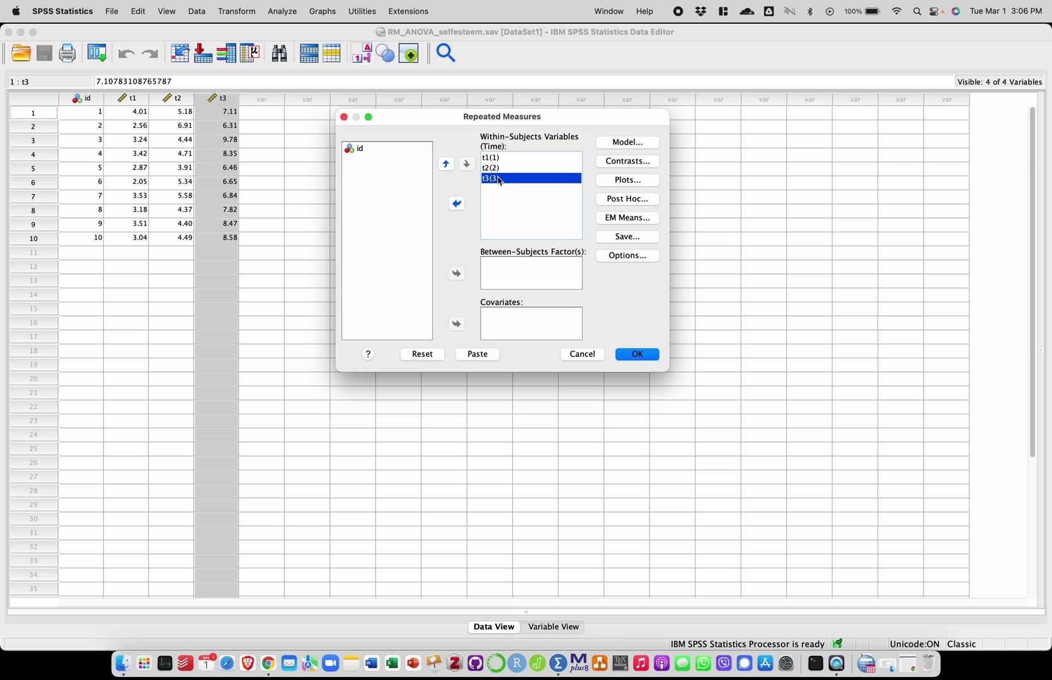
- Add a profile plot with Time on the horizontal axis and error bars included
left_click(650, 183)
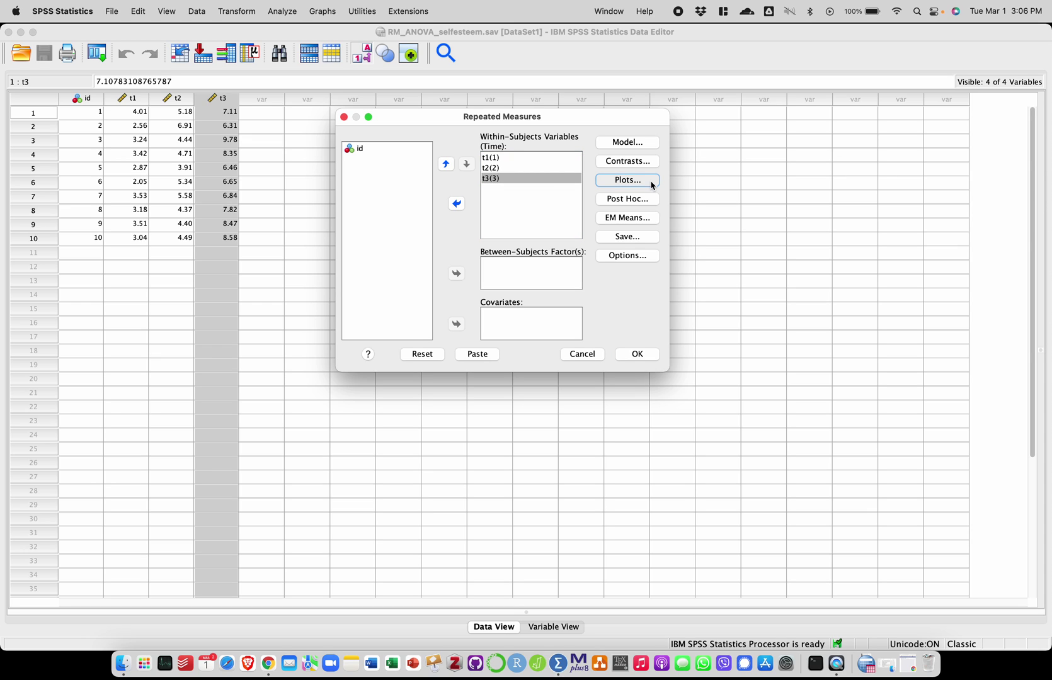
left_click_drag(651, 184, 644, 184)
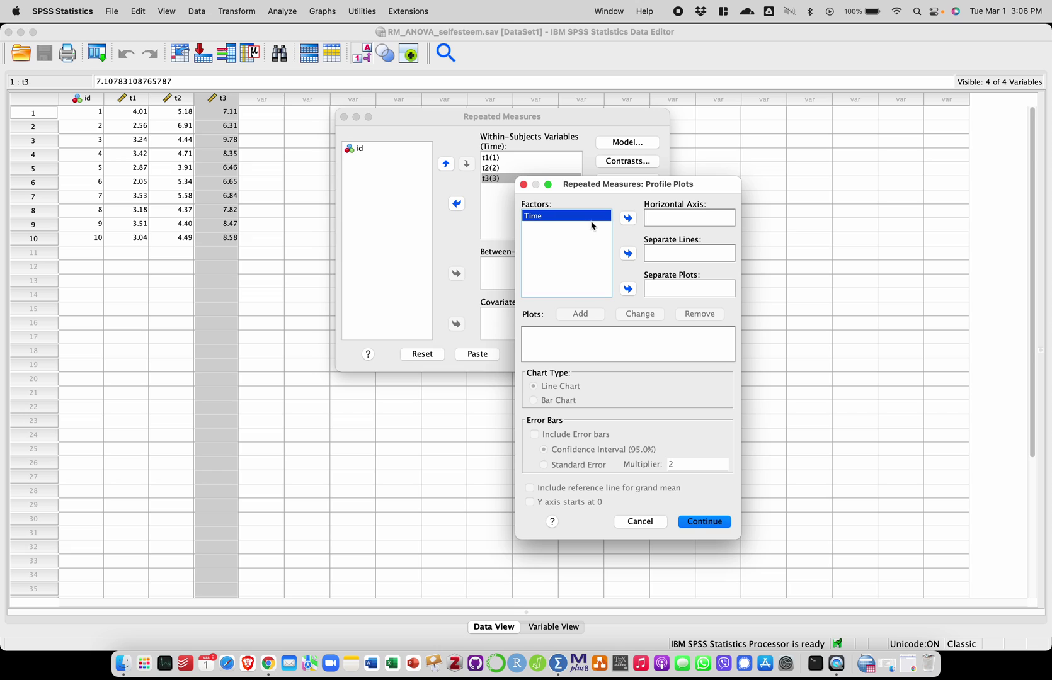
left_click(627, 218)
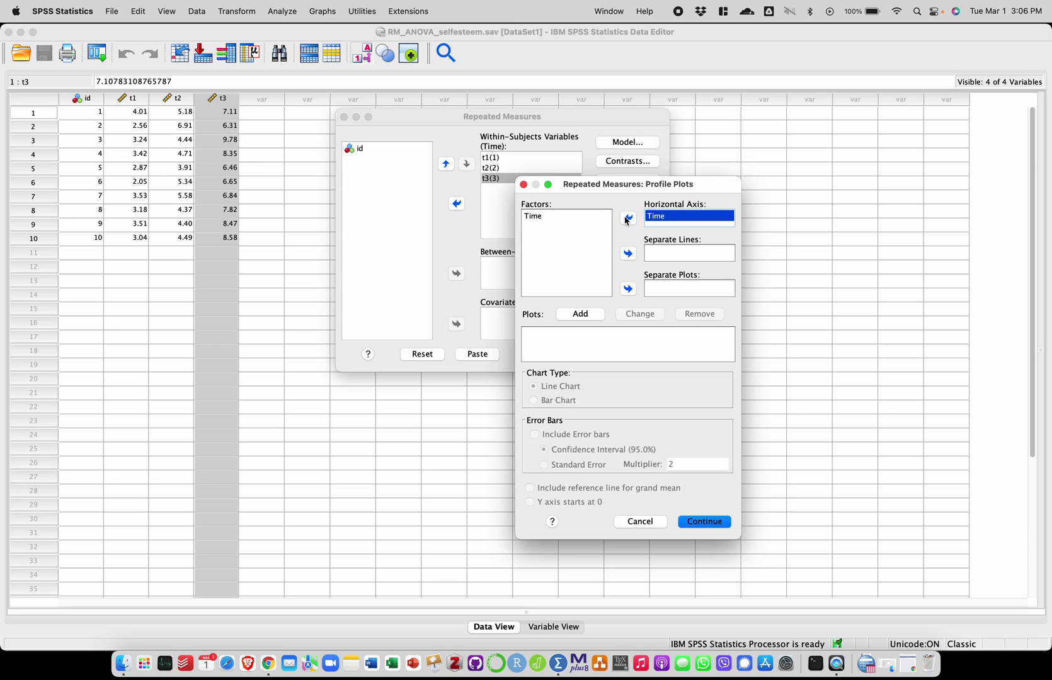
left_click(596, 322)
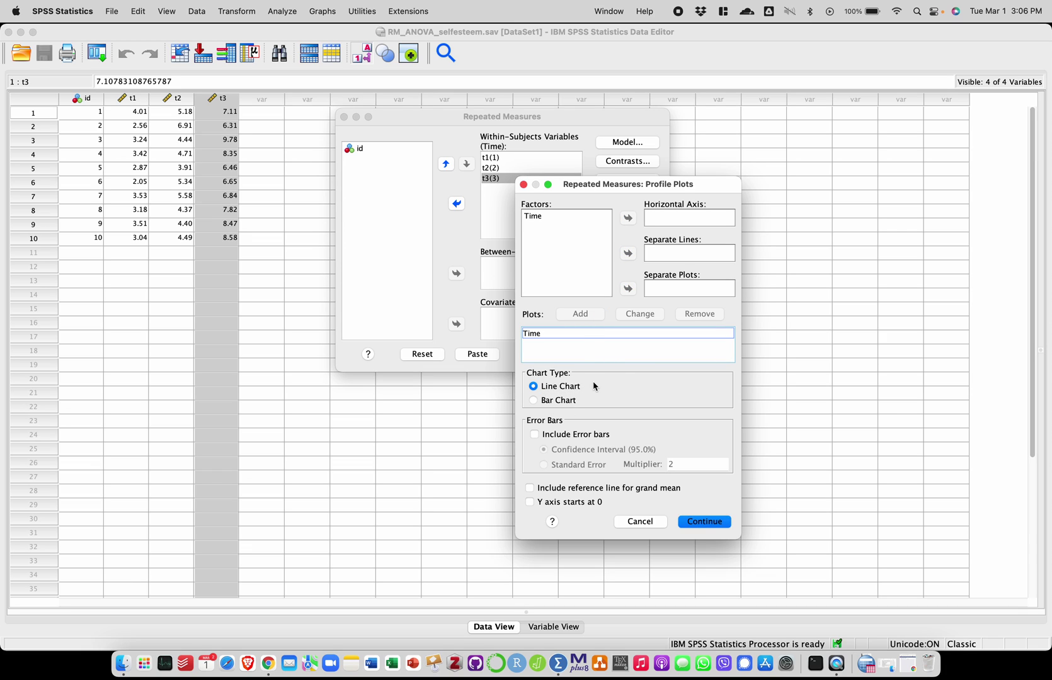
left_click(534, 434)
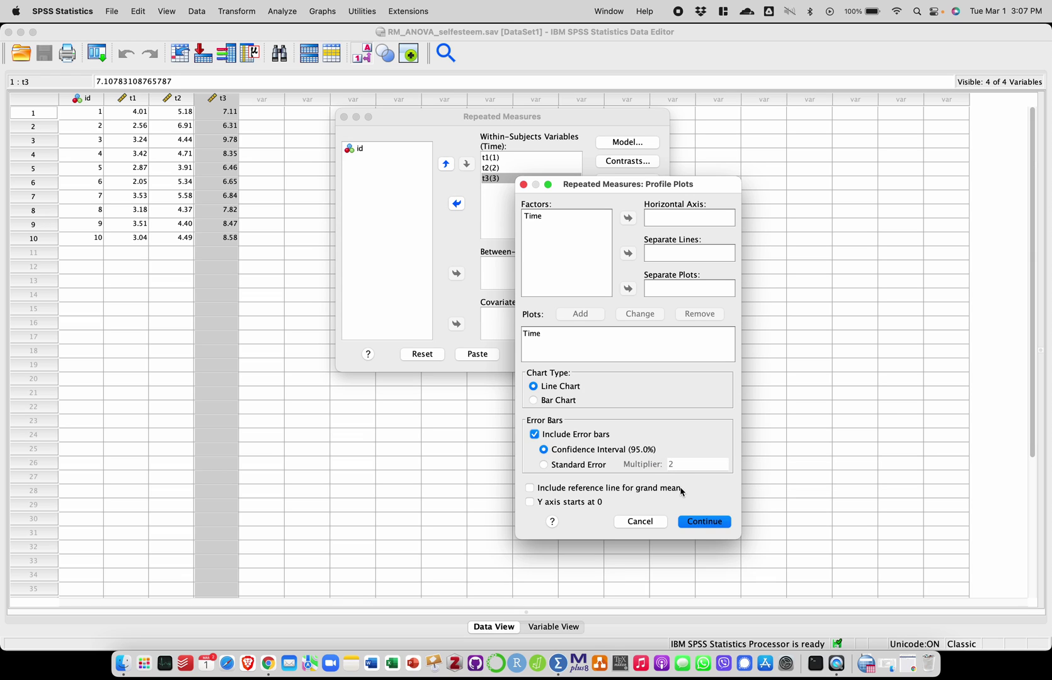
left_click(720, 524)
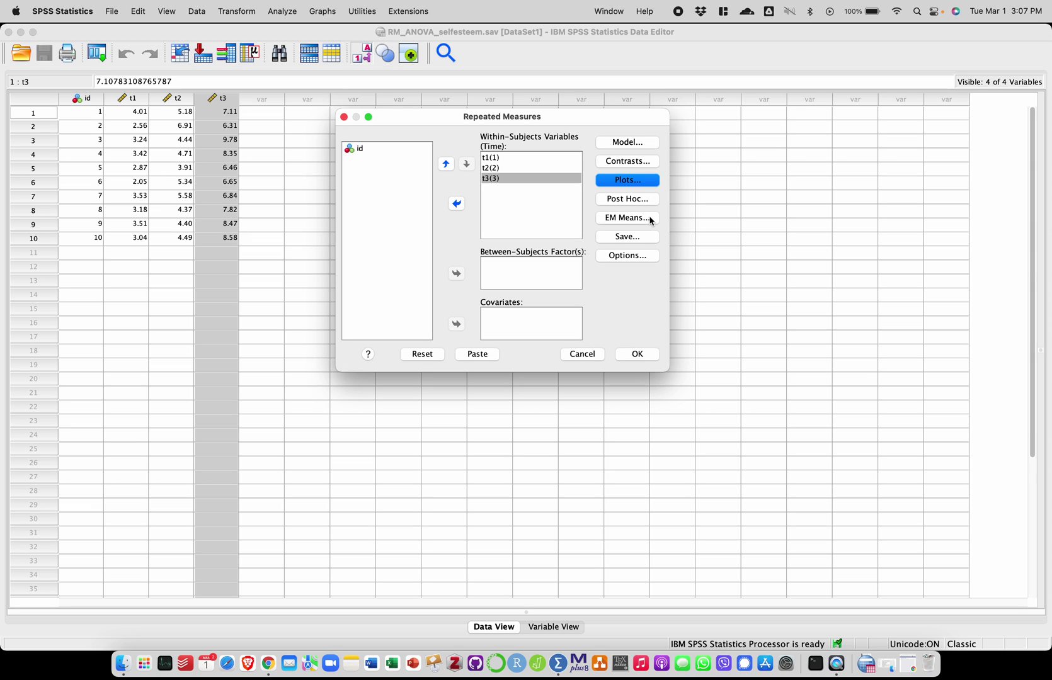
- Display Time estimated means with main-effect comparisons, then close Save settings unchanged
left_click(650, 220)
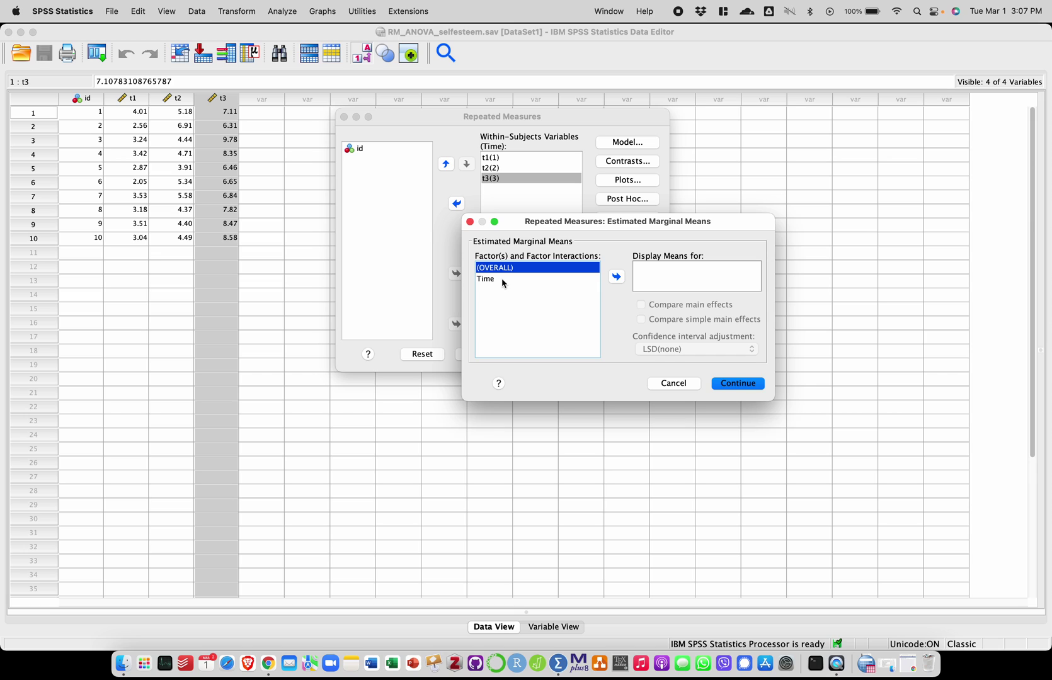
left_click(504, 279)
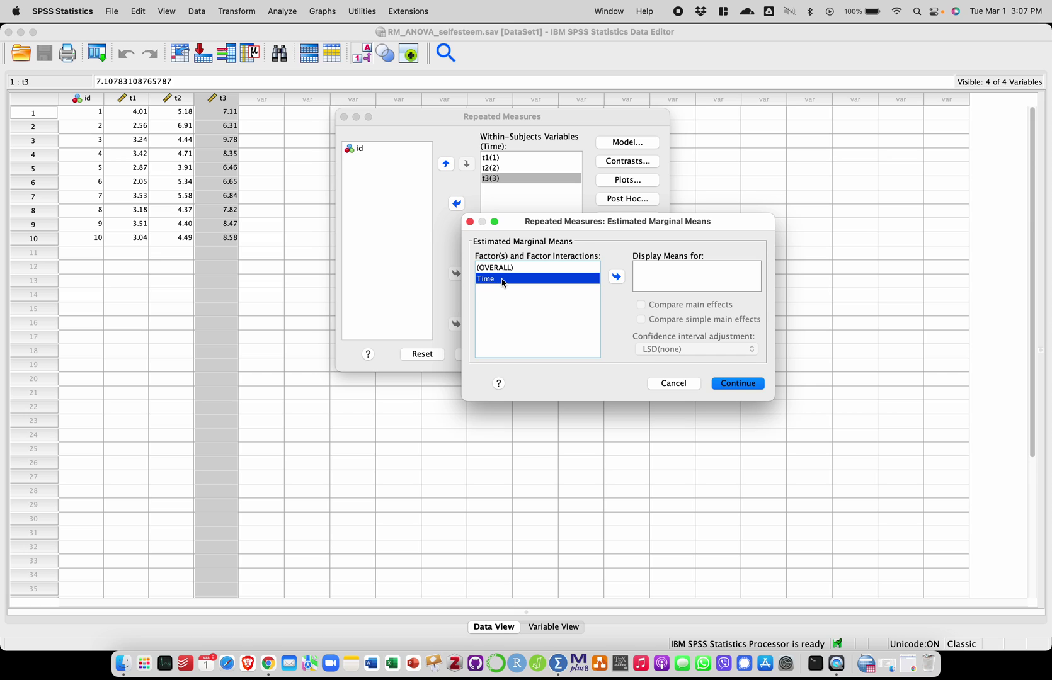
left_click(618, 277)
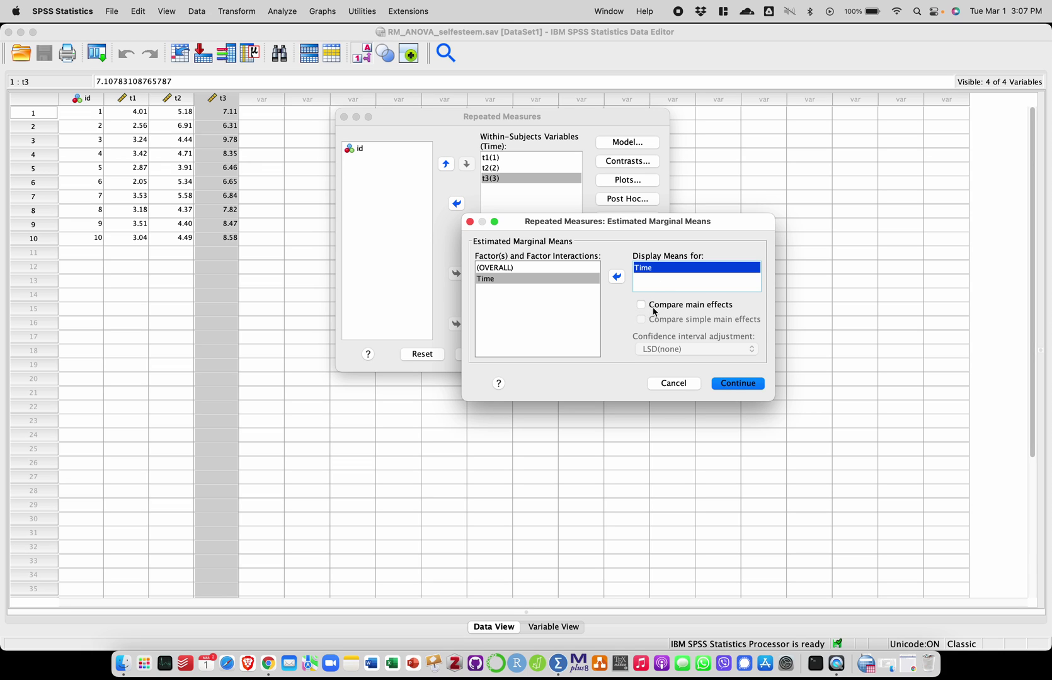
left_click(641, 306)
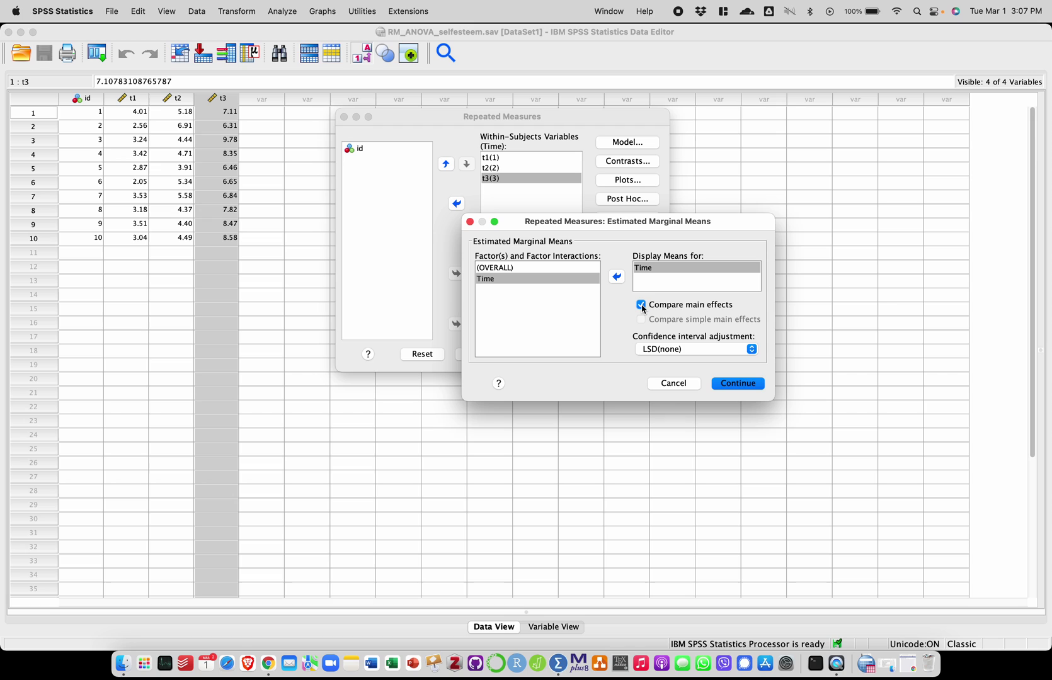
left_click(731, 382)
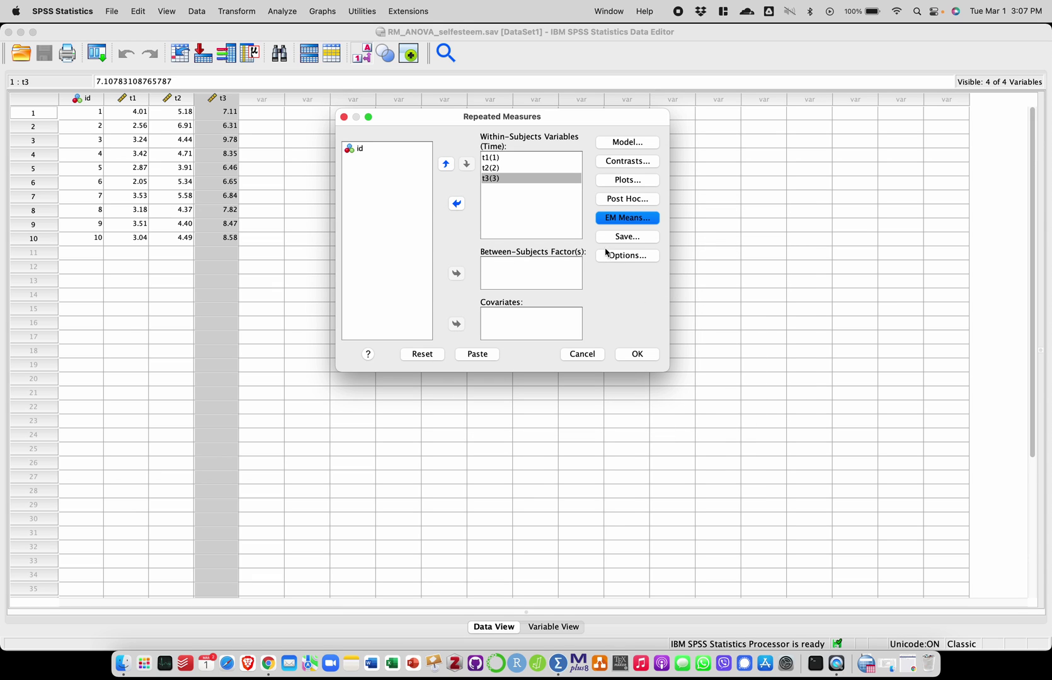
left_click(652, 240)
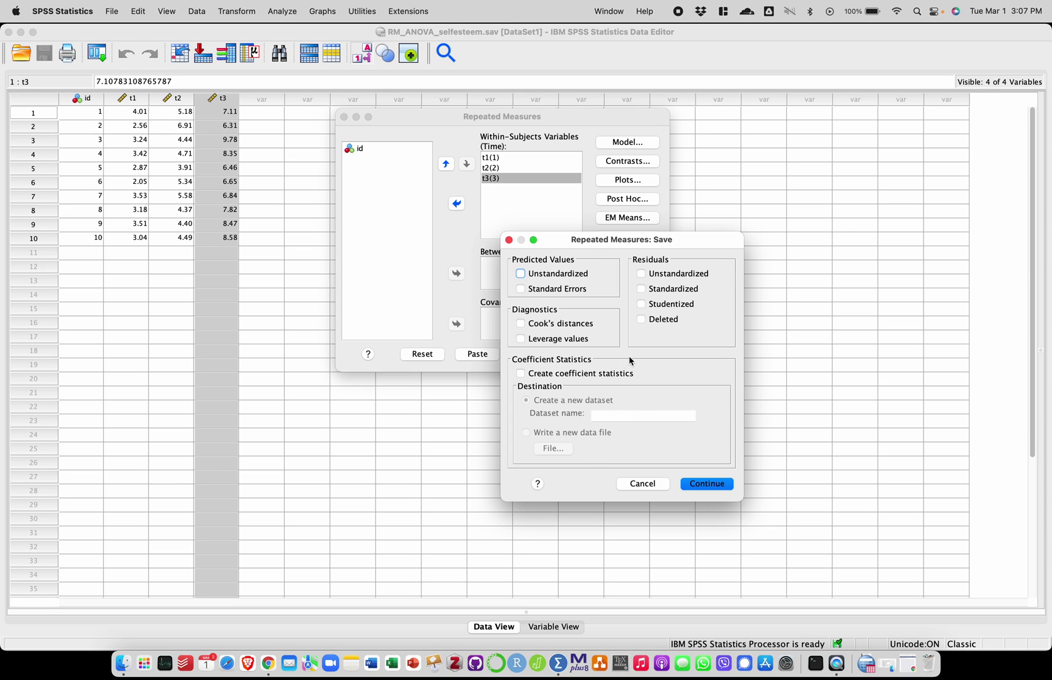
left_click(641, 484)
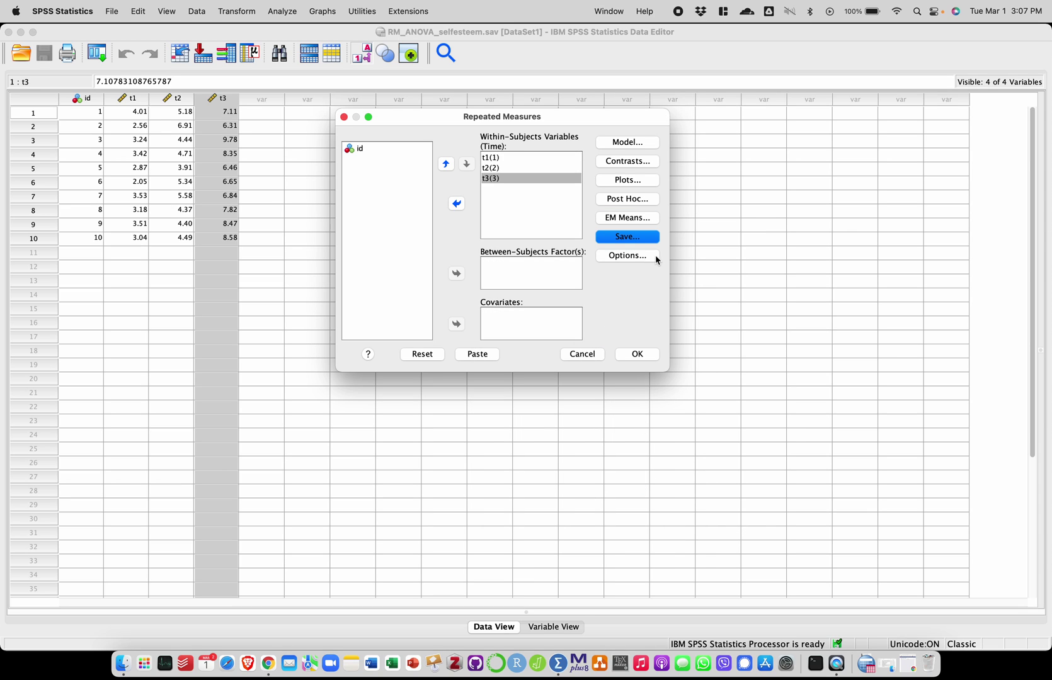
- Tick Estimates of effect size in Options and run the repeated measures ANOVA
left_click(655, 257)
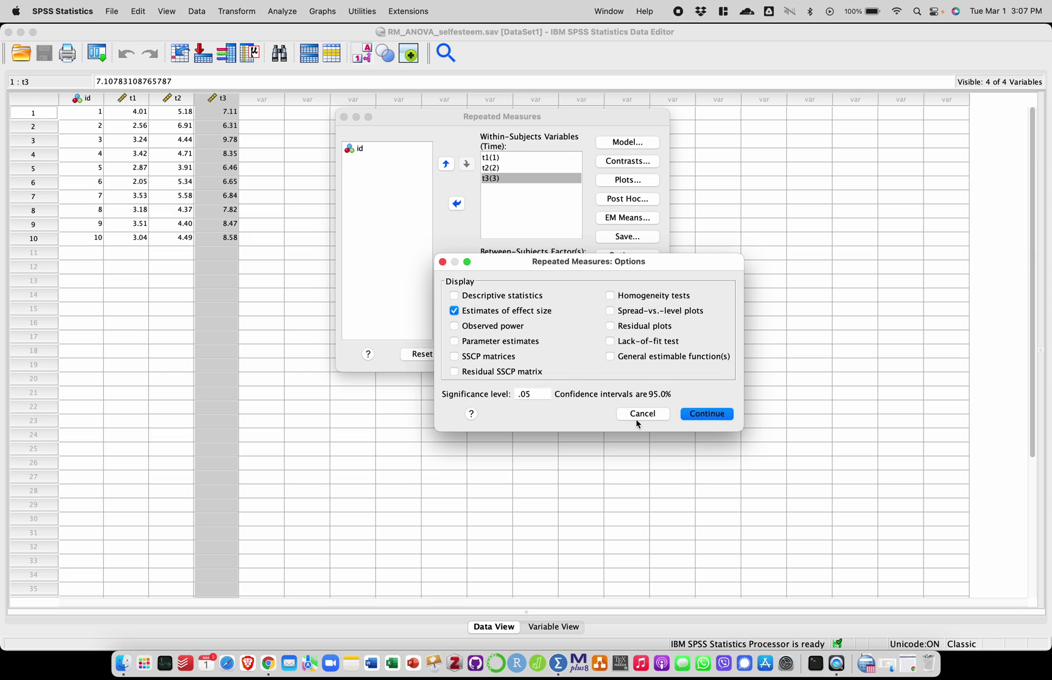
left_click(708, 415)
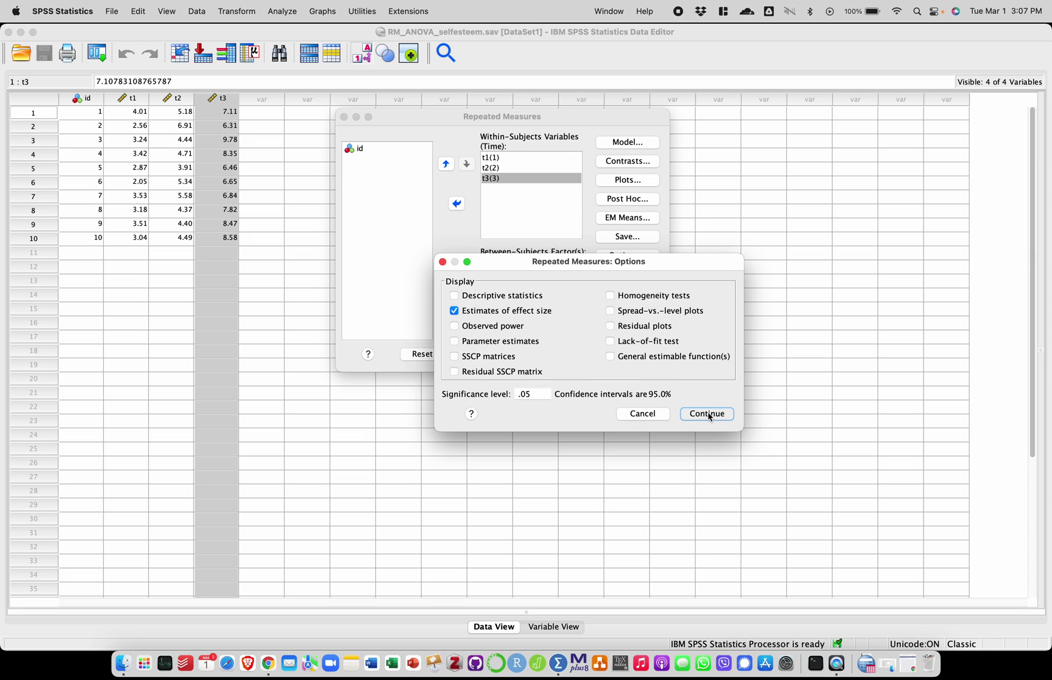
left_click(638, 354)
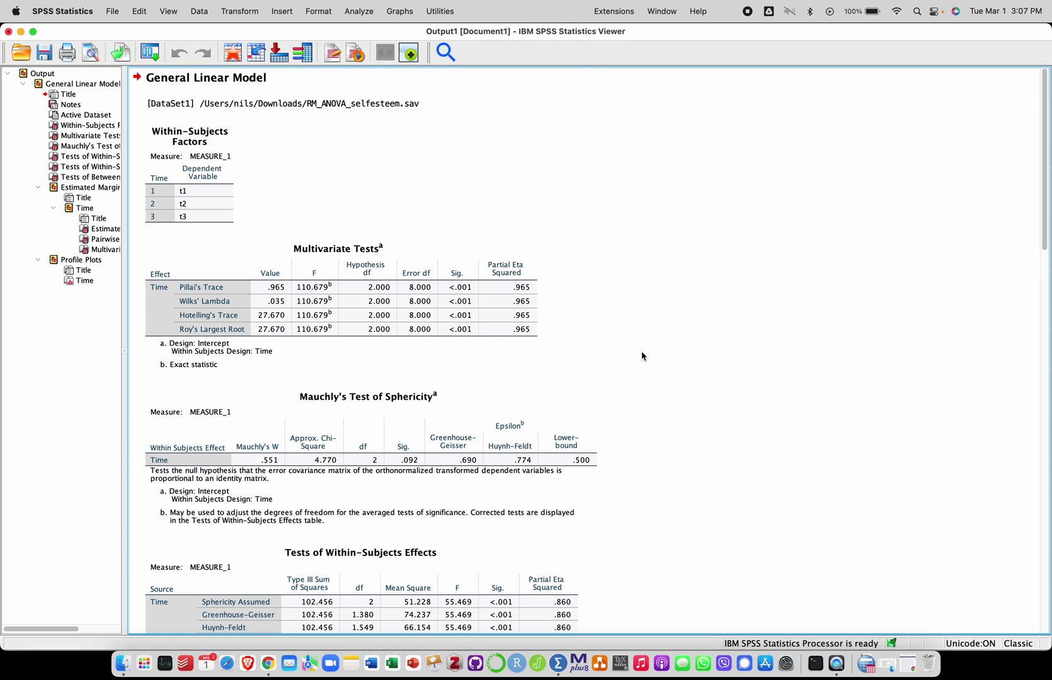
- Scroll through the Multivariate Tests, Mauchly's Test of Sphericity and within-subjects effects tables
scroll(642, 356, "down", 3)
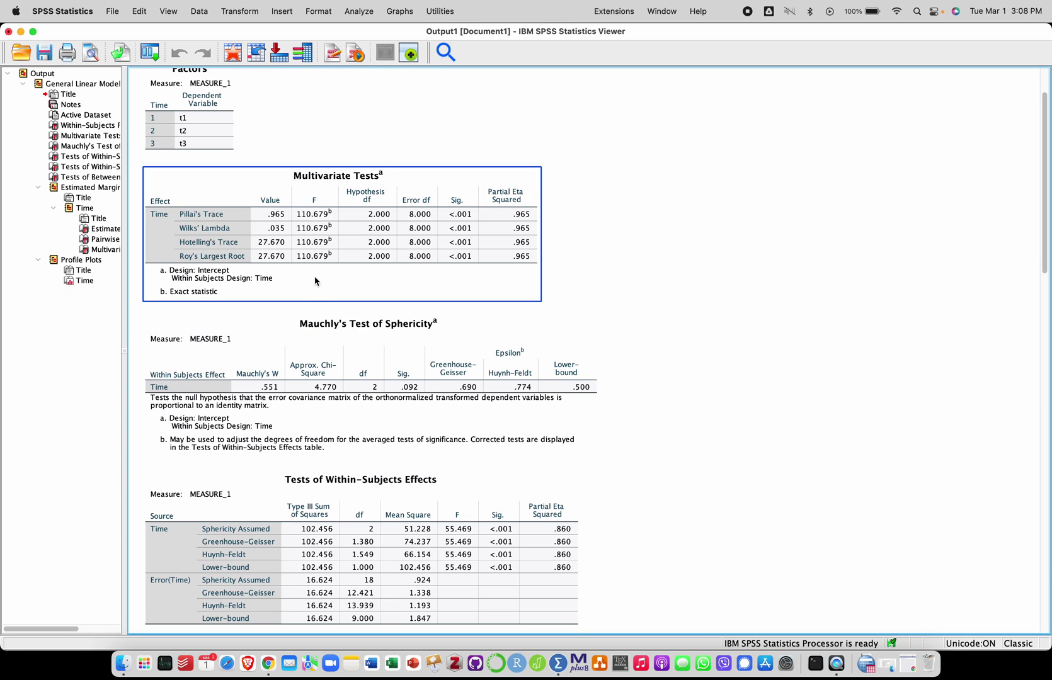
scroll(602, 303, "down", 7)
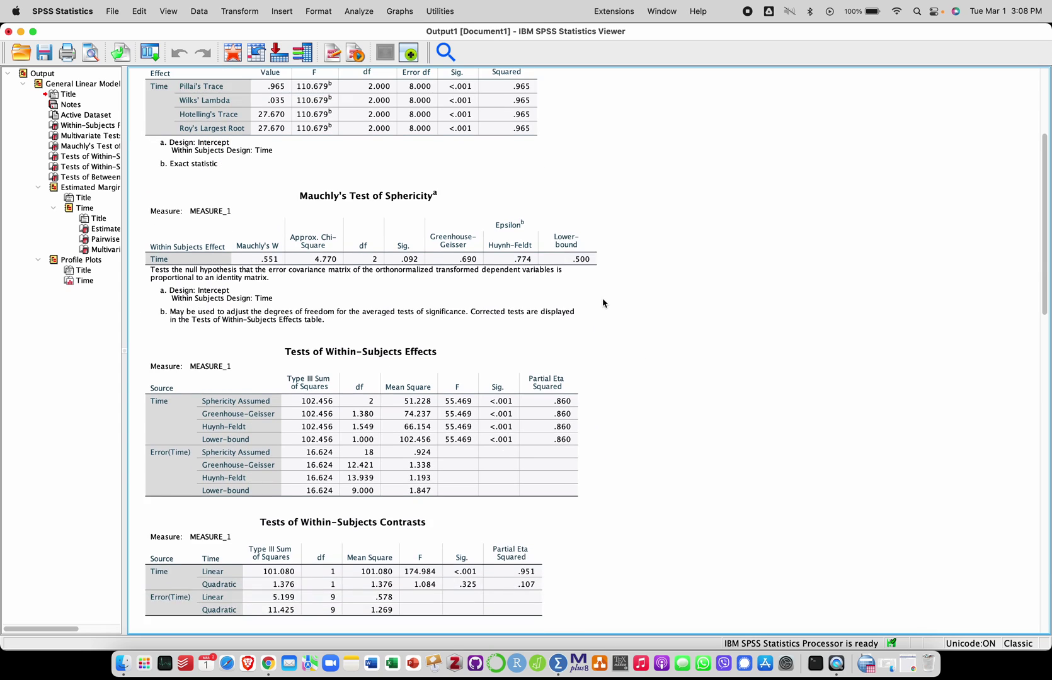
scroll(602, 303, "down", 2)
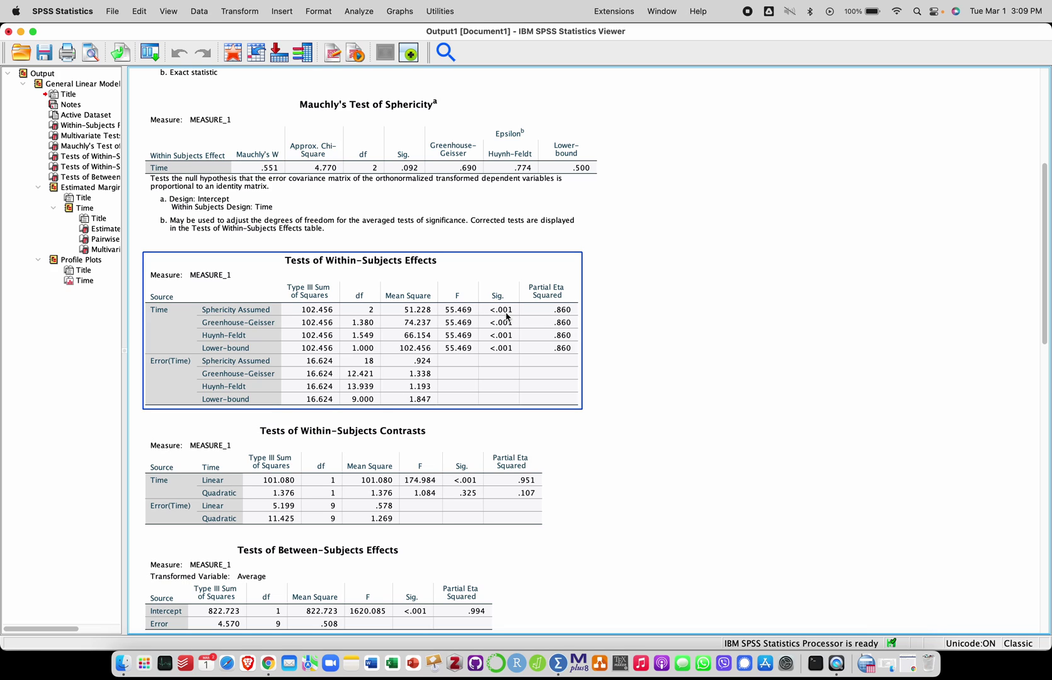
- Scroll to Estimated Marginal Means and inspect the Pairwise Comparisons table for Time
left_click(635, 340)
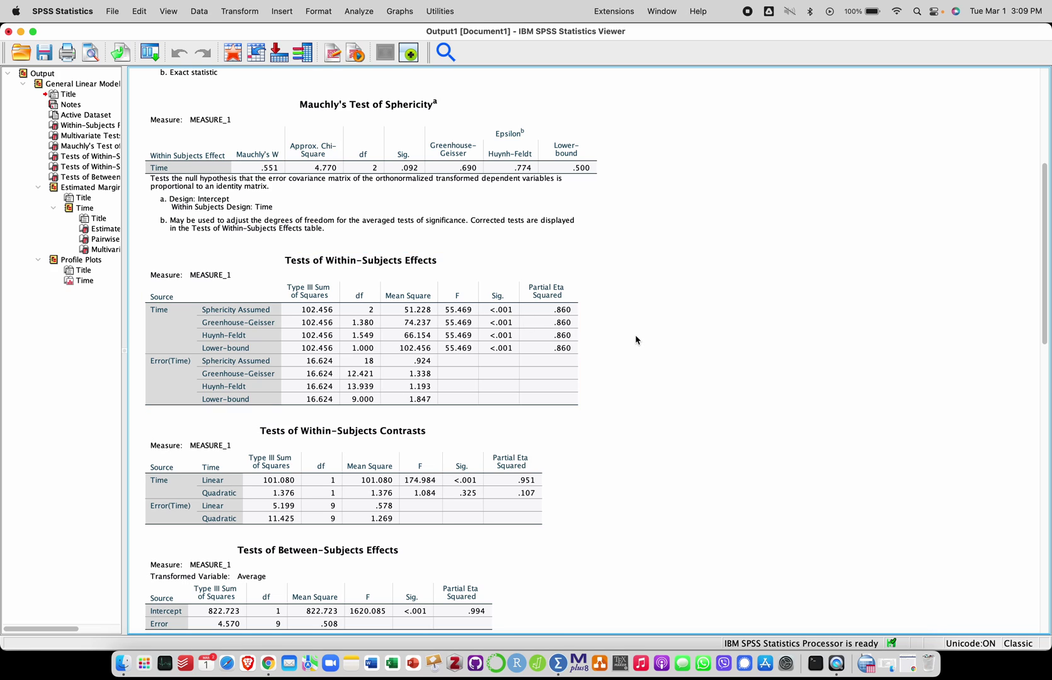
scroll(635, 340, "down", 3)
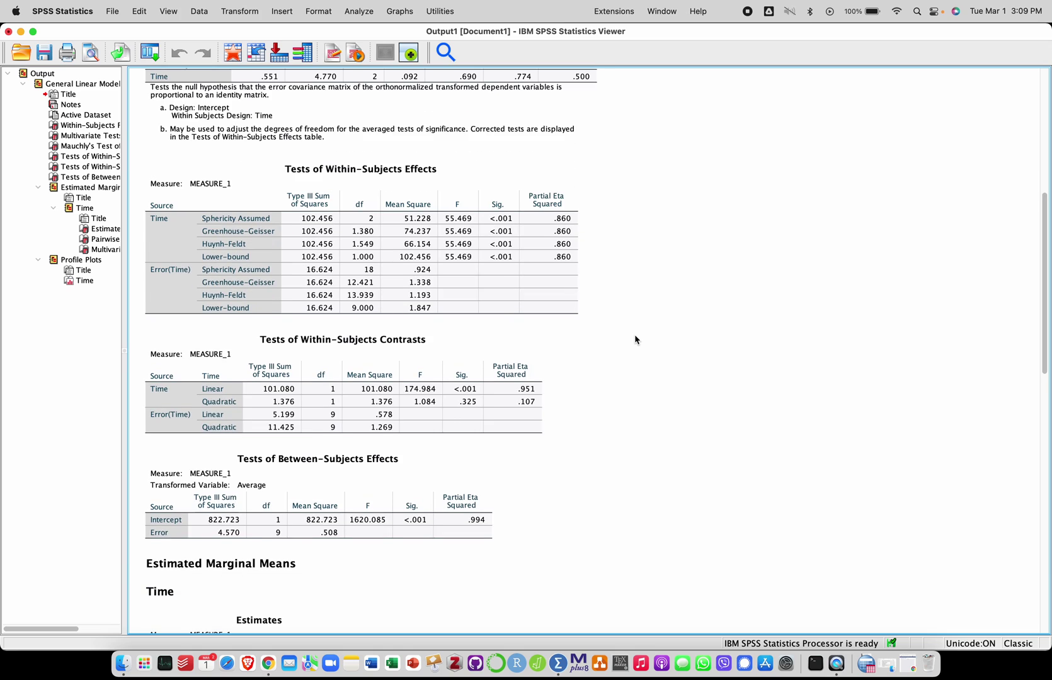
scroll(634, 340, "down", 1)
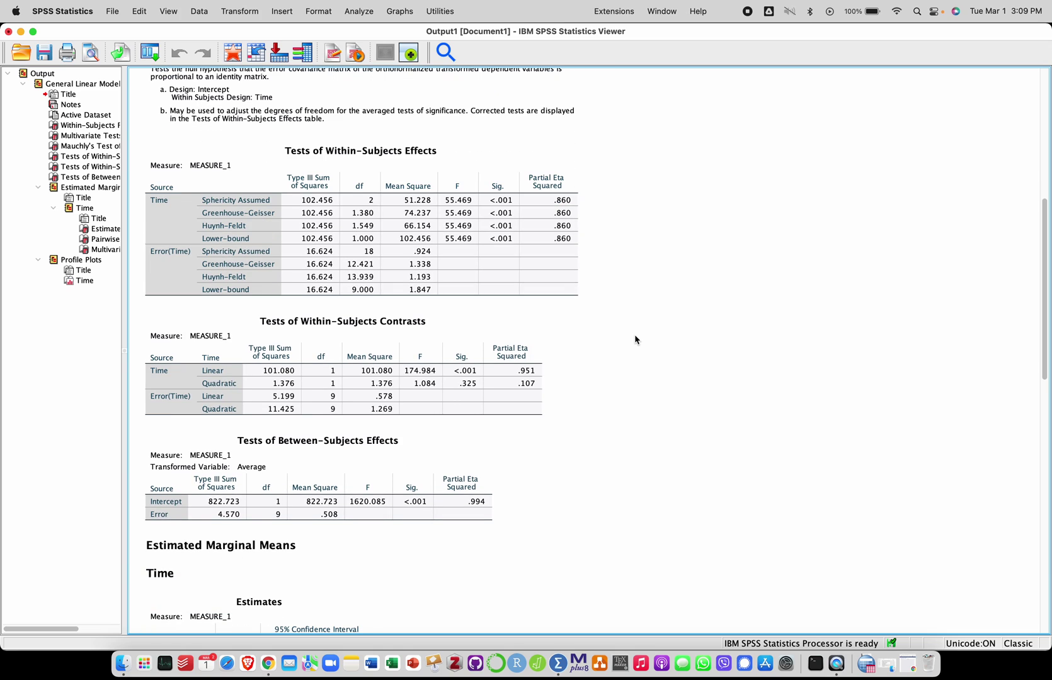
scroll(635, 339, "down", 7)
left_click(635, 339)
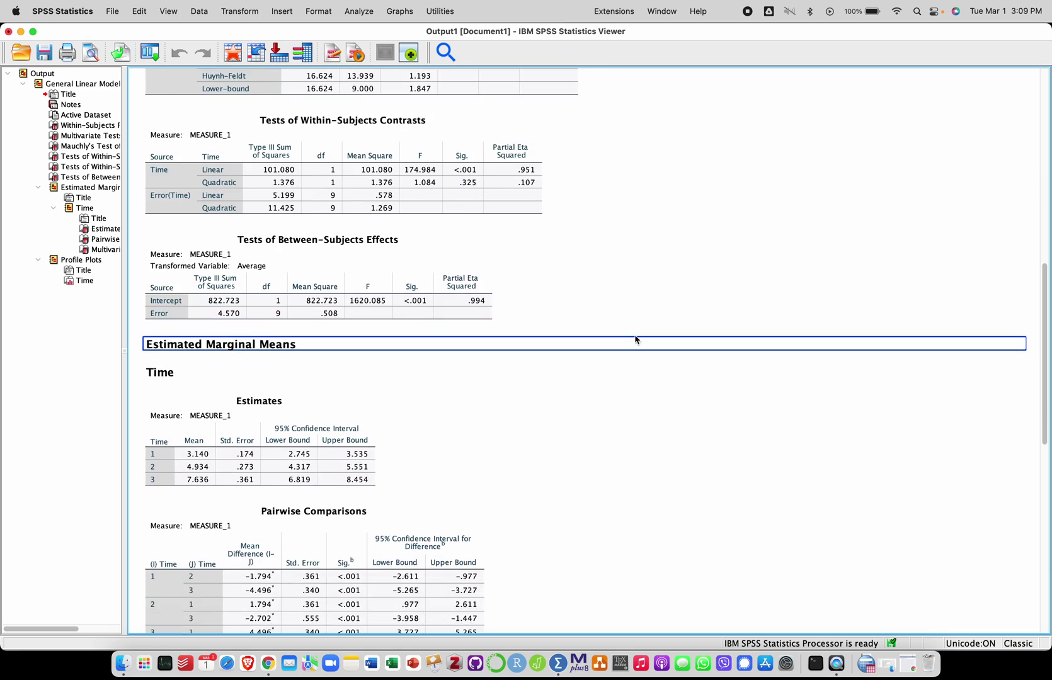
scroll(635, 339, "down", 8)
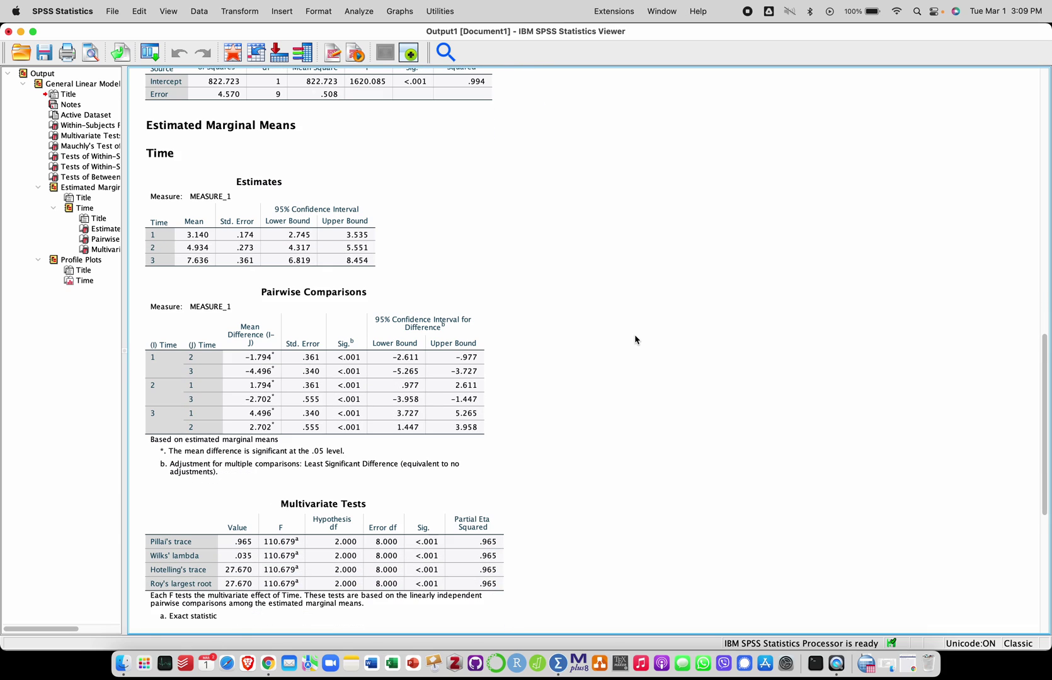
scroll(635, 340, "down", 2)
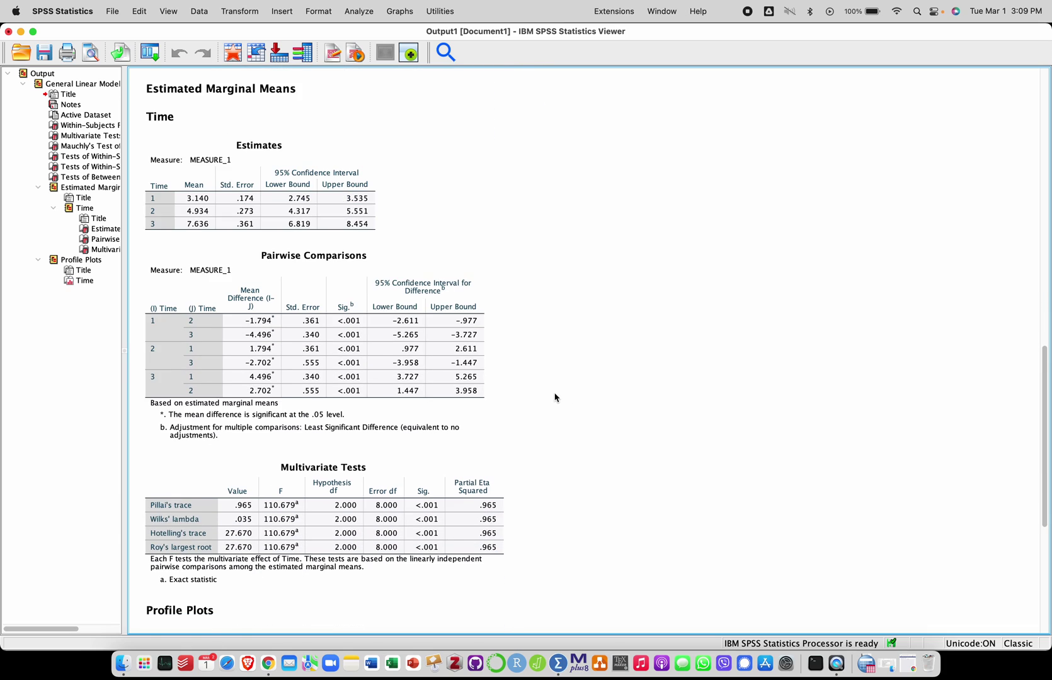
left_click(279, 439)
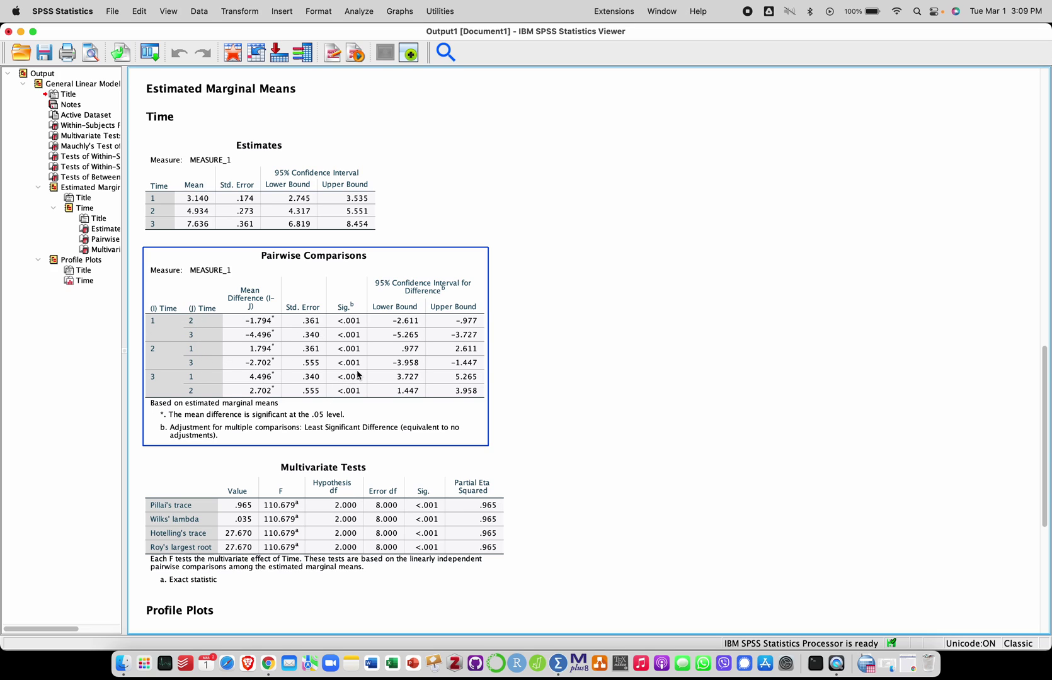
left_click(518, 334)
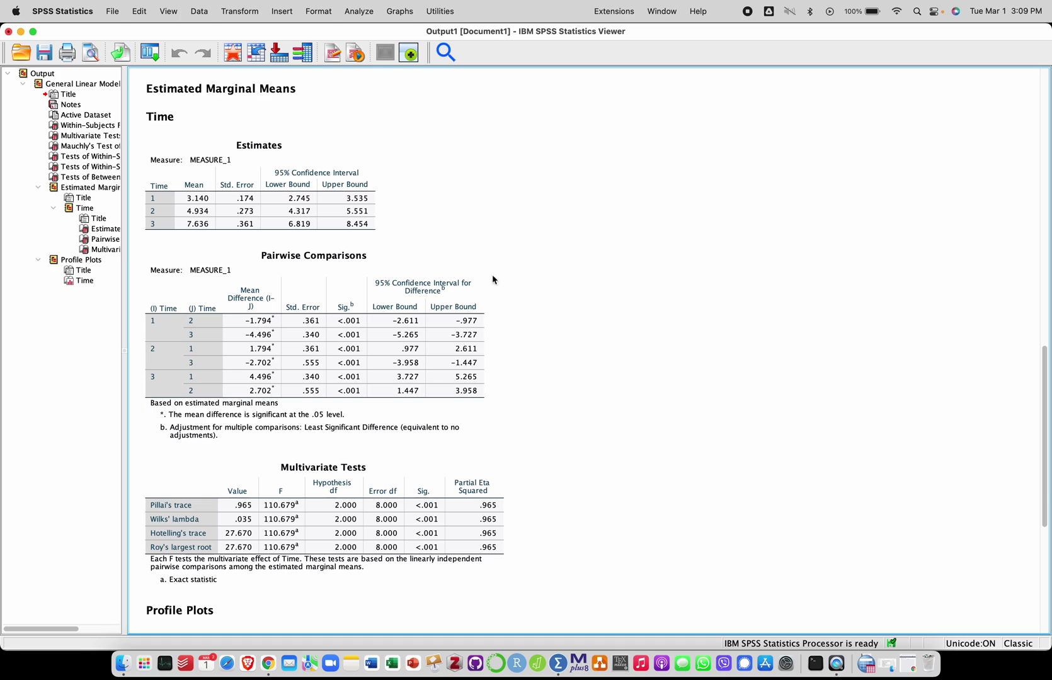
- Check the Estimates table, then scroll down and select the Time profile plot
left_click(205, 233)
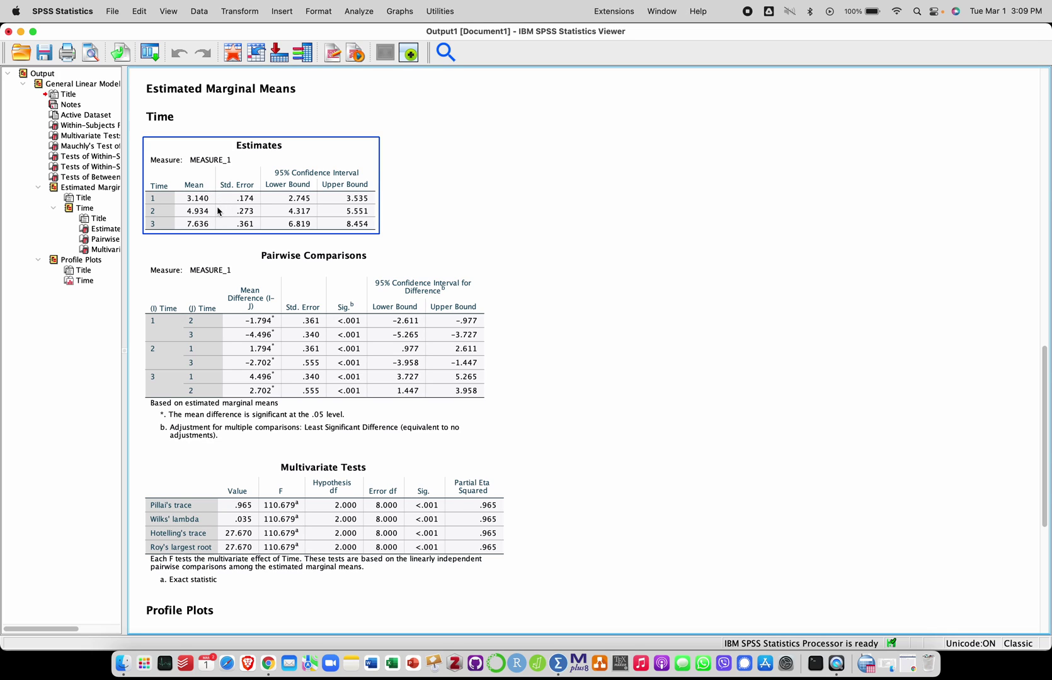
left_click(470, 246)
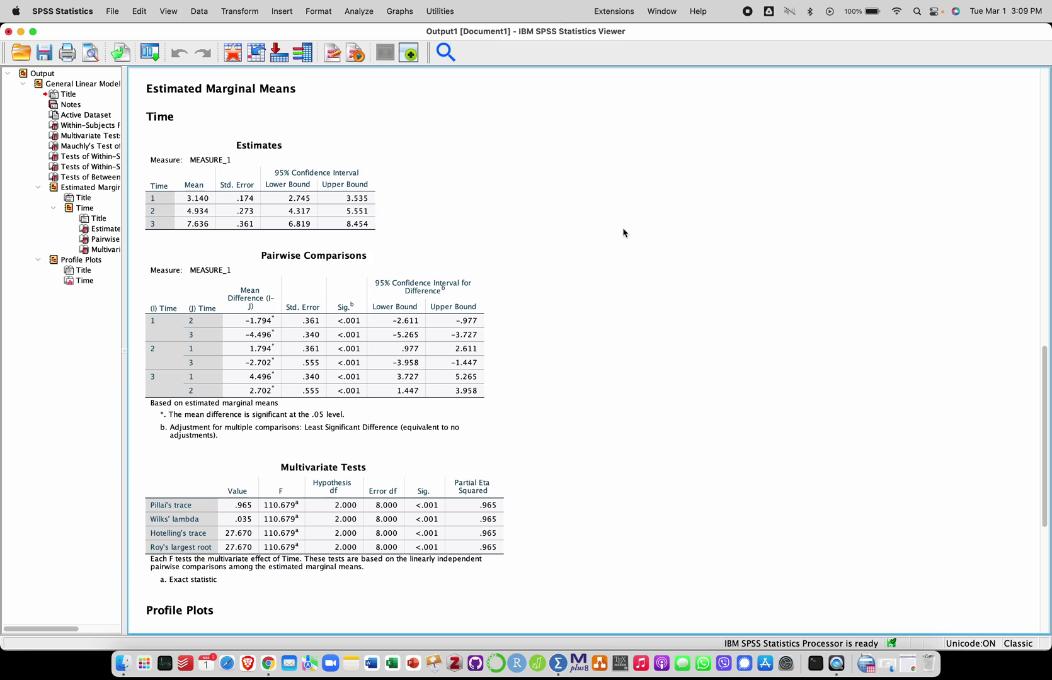
scroll(623, 231, "down", 10)
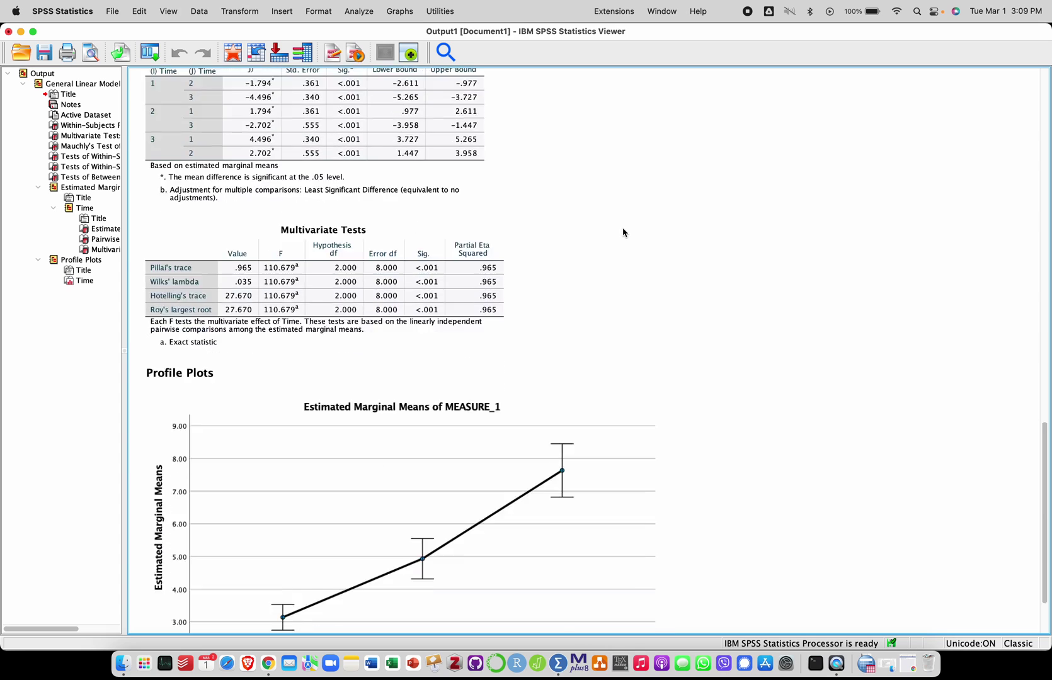
left_click(366, 427)
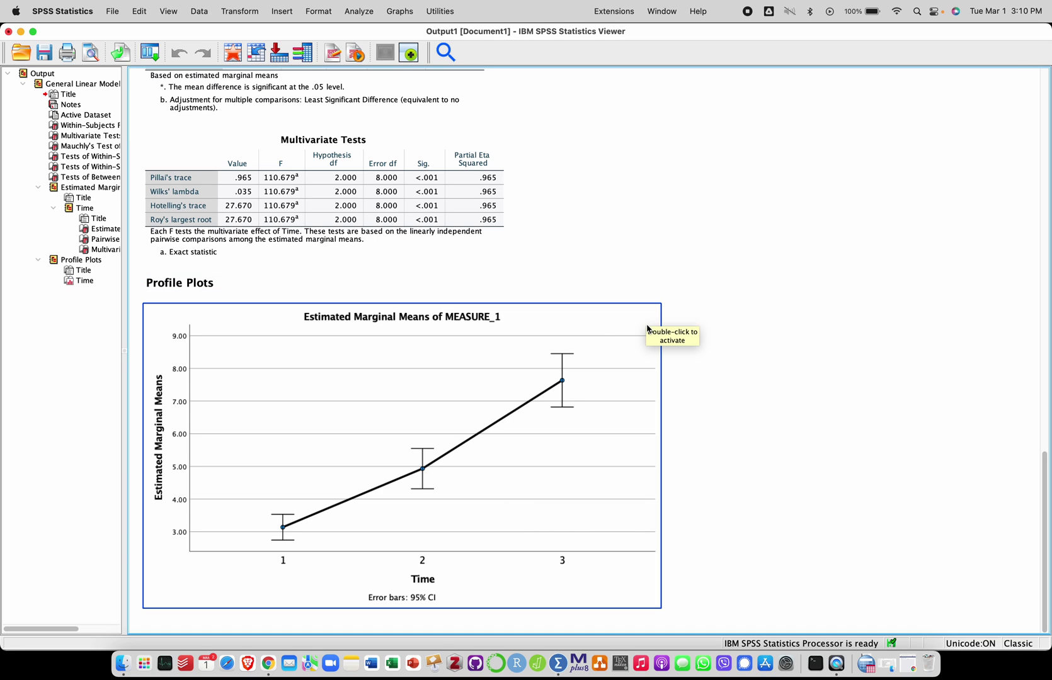
scroll(646, 328, "up", 10)
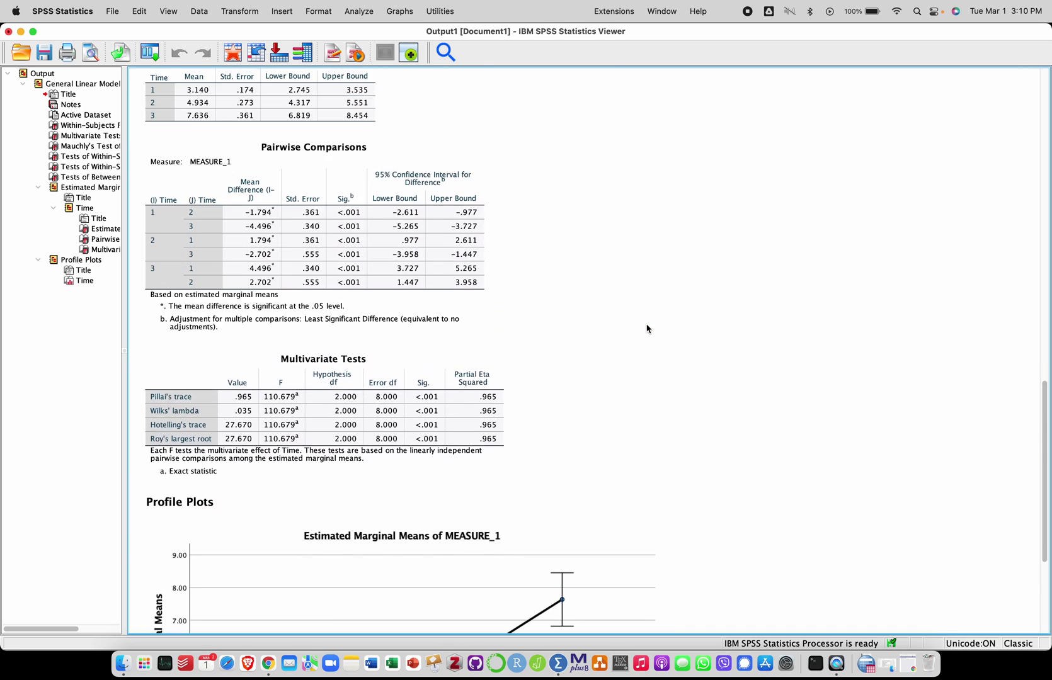
scroll(647, 328, "up", 13)
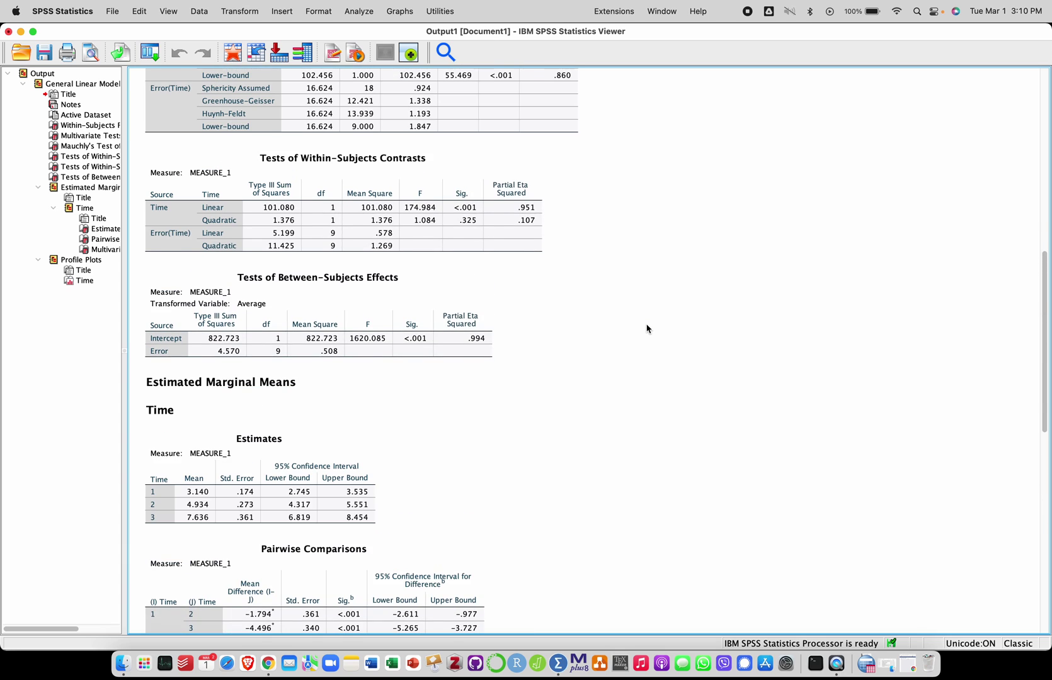
scroll(647, 328, "up", 11)
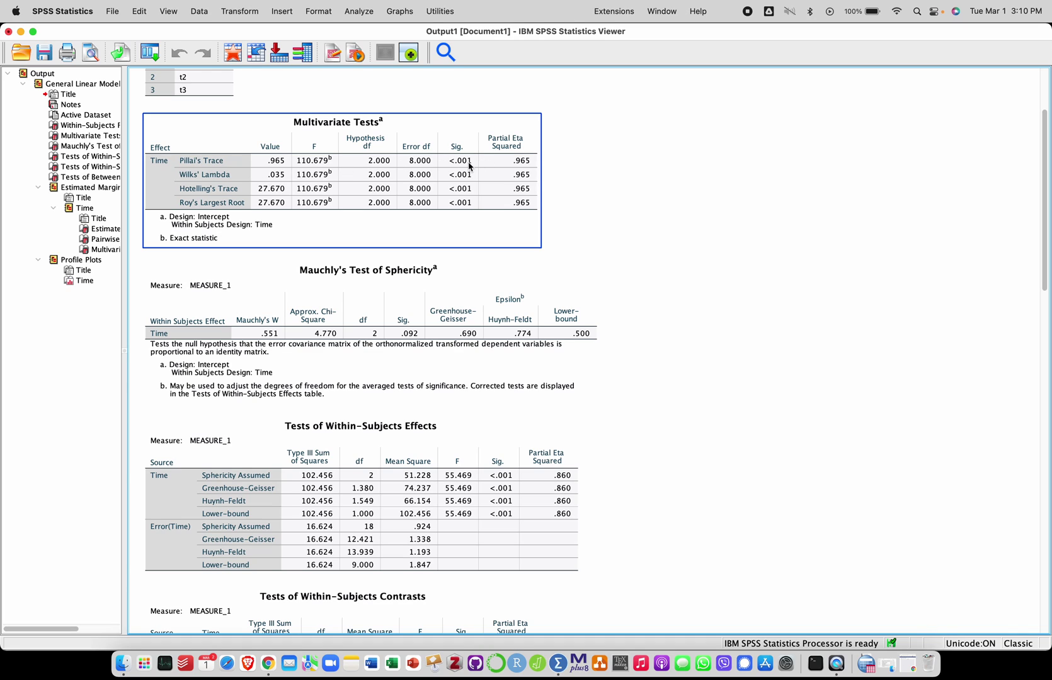
left_click(660, 307)
scroll(662, 309, "up", 5)
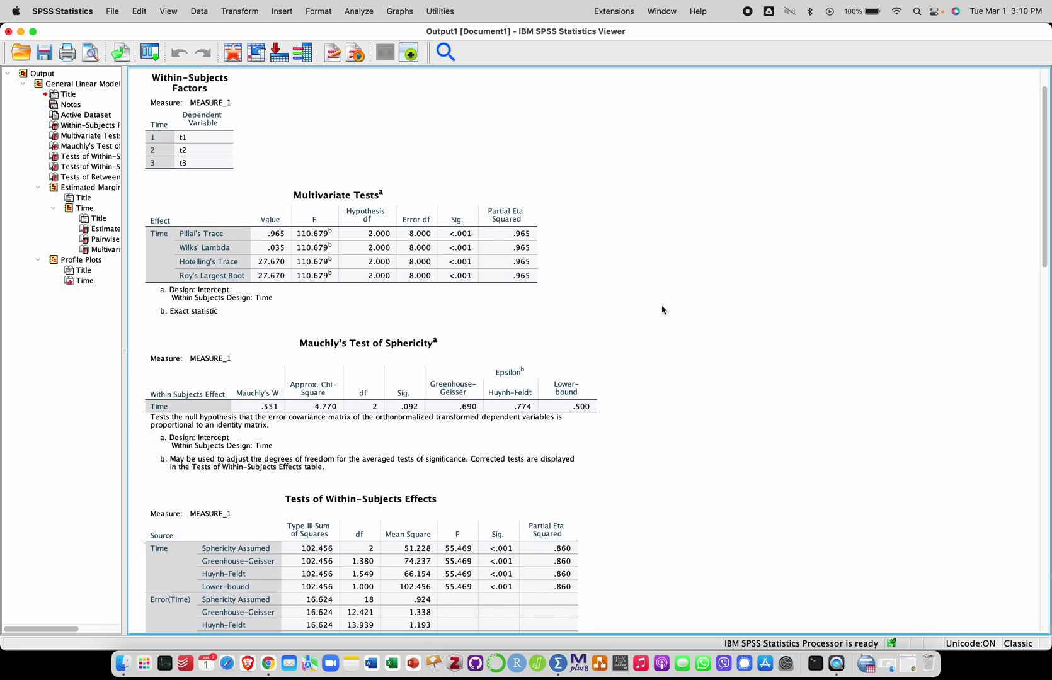
scroll(662, 309, "down", 5)
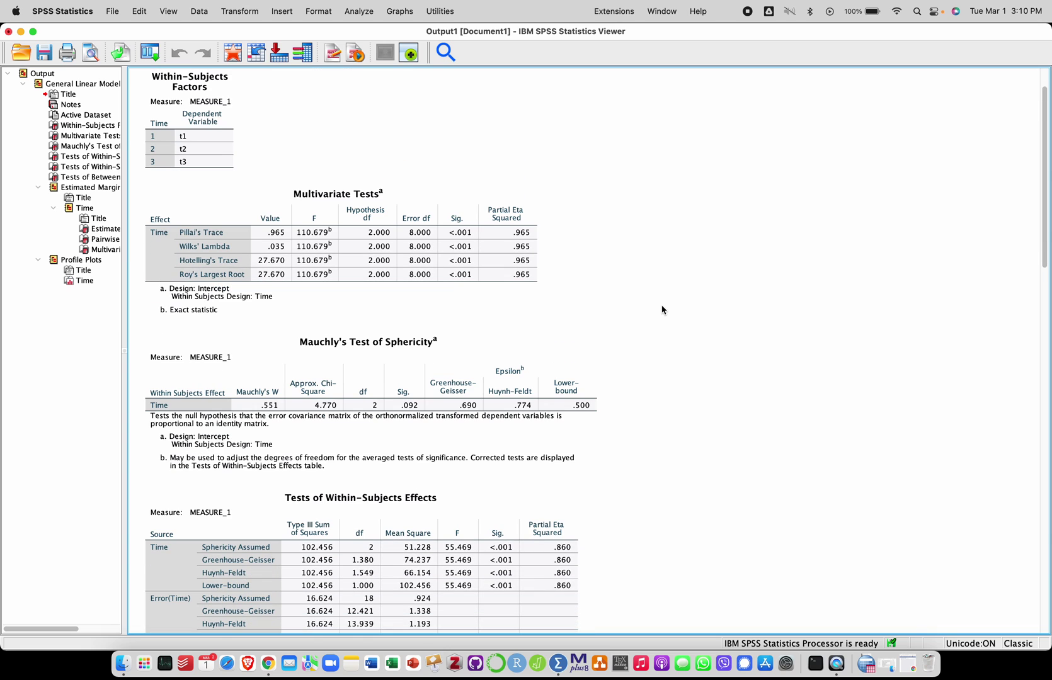
scroll(662, 309, "down", 10)
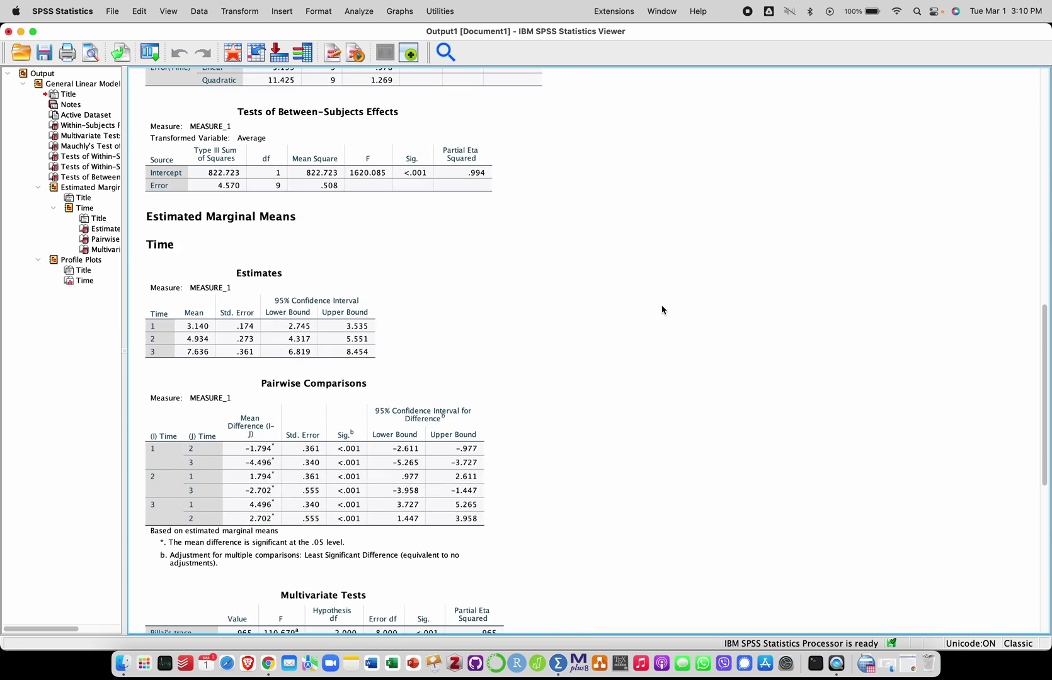
scroll(661, 309, "down", 4)
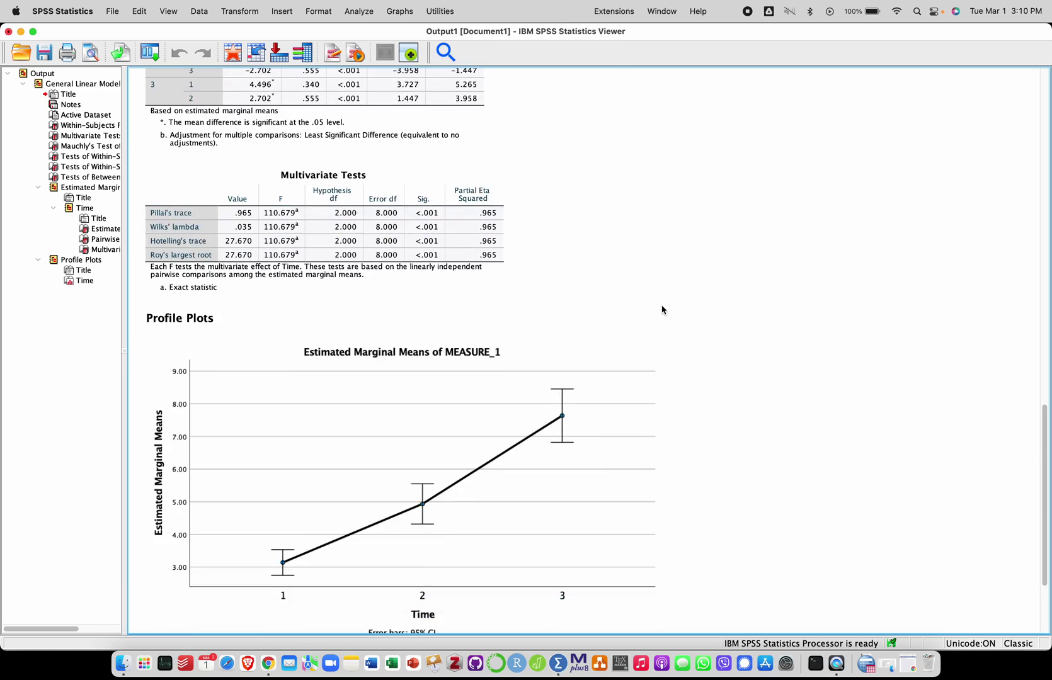